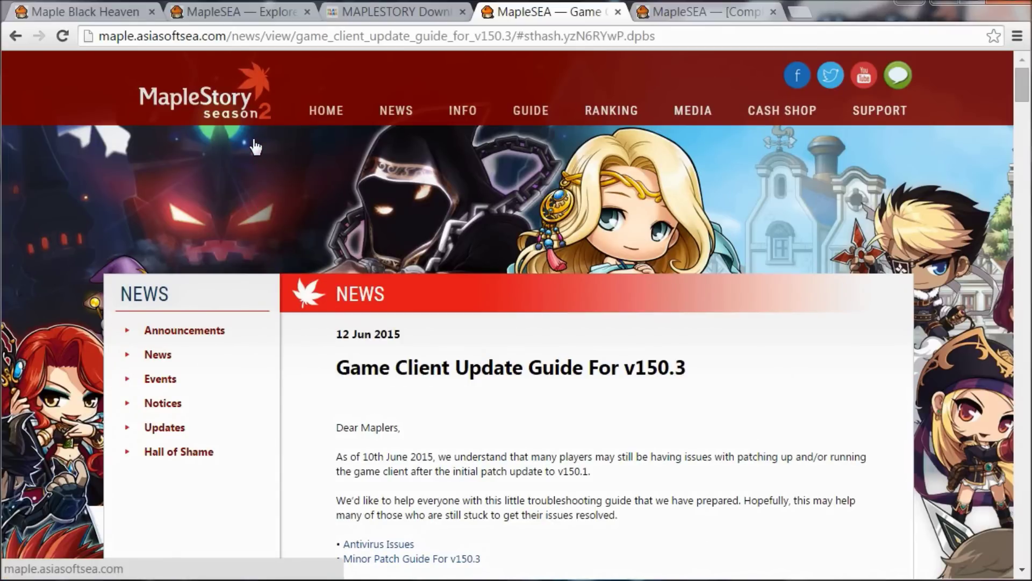
- Look through the open MapleSEA home, Black Heaven and Playpark download pages for game client and patch information
{"action": "left_click", "coordinate": [376, 11]}
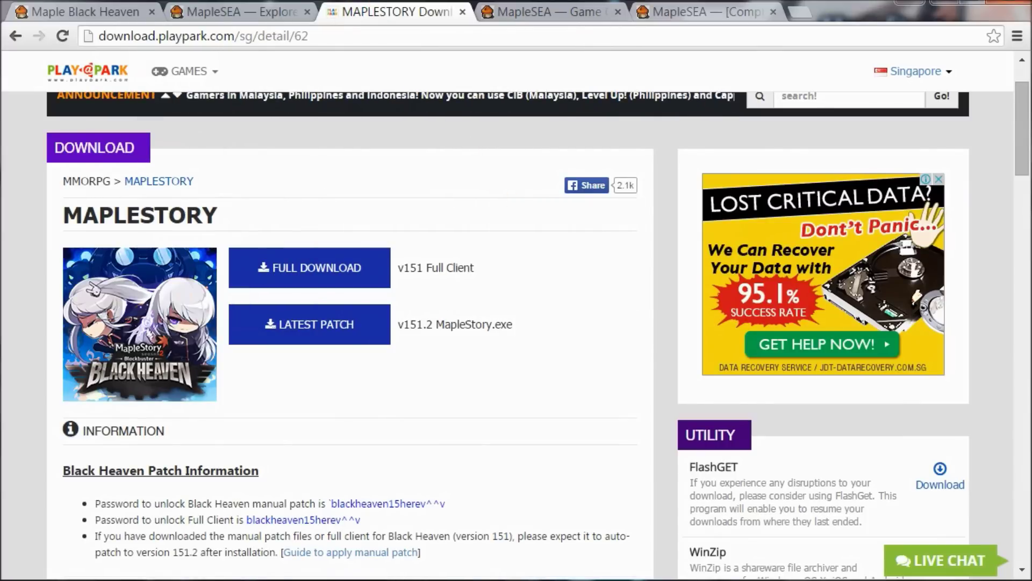
{"action": "left_click", "coordinate": [75, 8]}
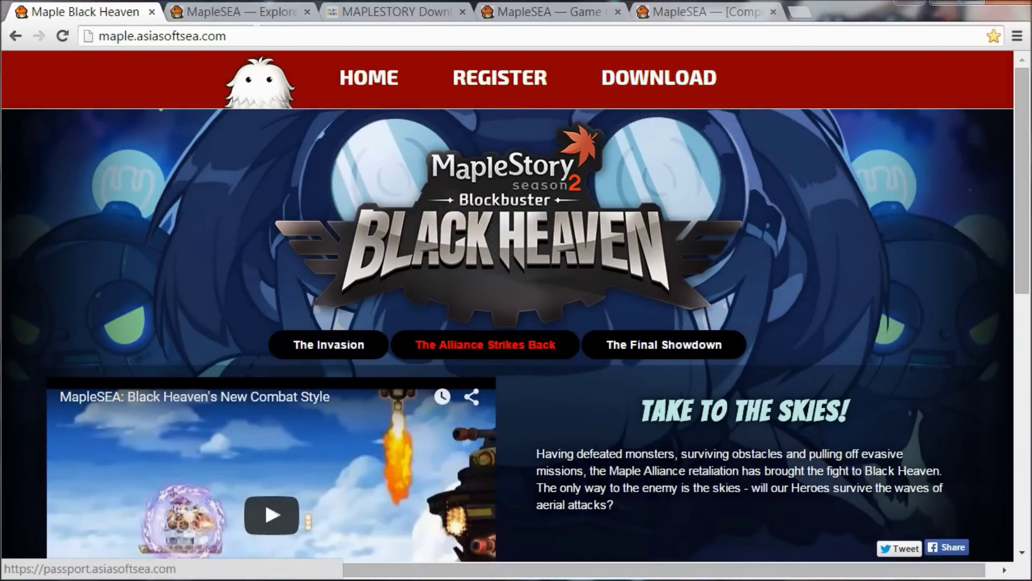
{"action": "left_click", "coordinate": [273, 13]}
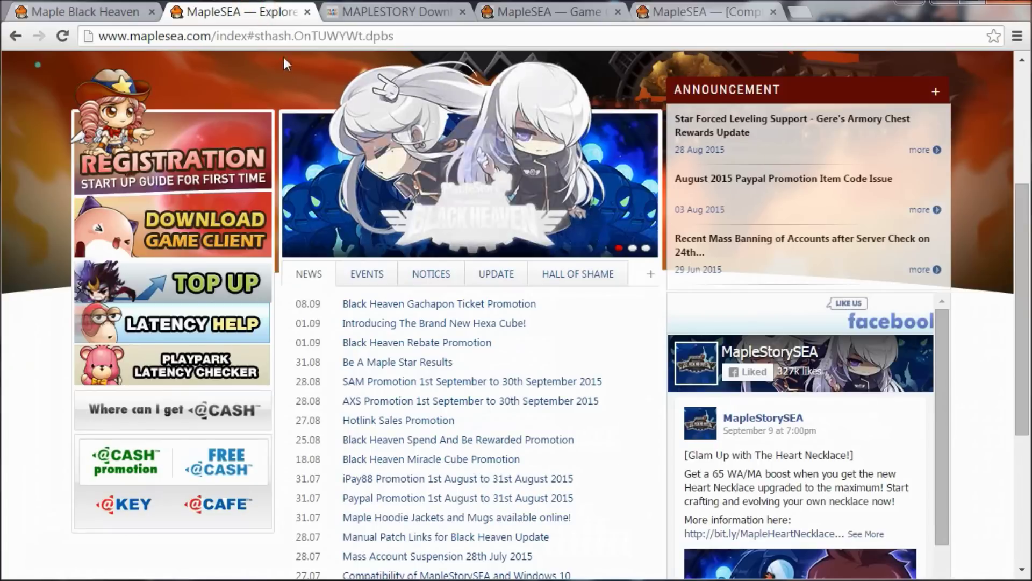
{"action": "scroll", "coordinate": [284, 89], "scroll_direction": "up", "scroll_amount": 5}
{"action": "scroll", "coordinate": [280, 97], "scroll_direction": "down", "scroll_amount": 3}
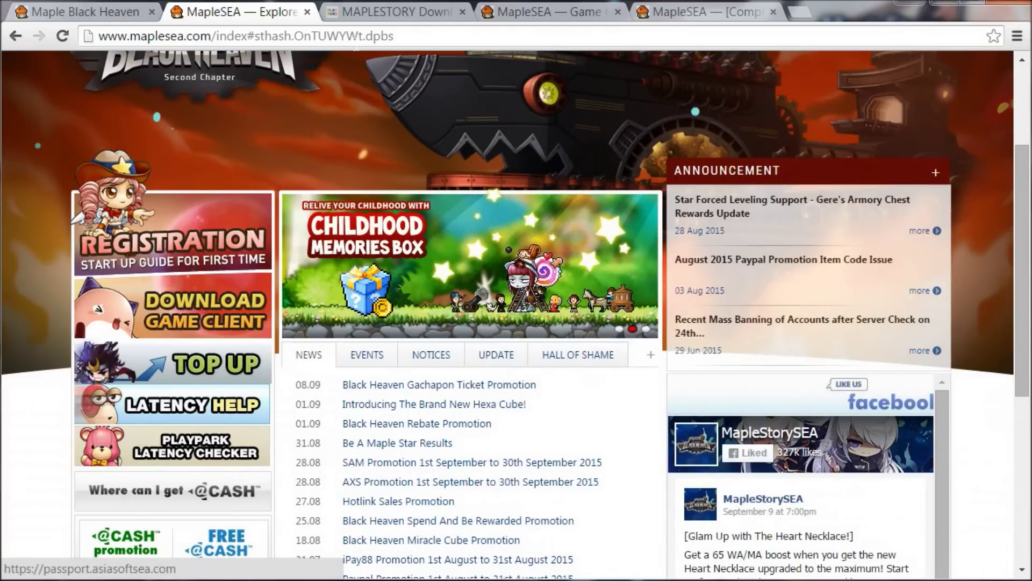
{"action": "left_click", "coordinate": [365, 8]}
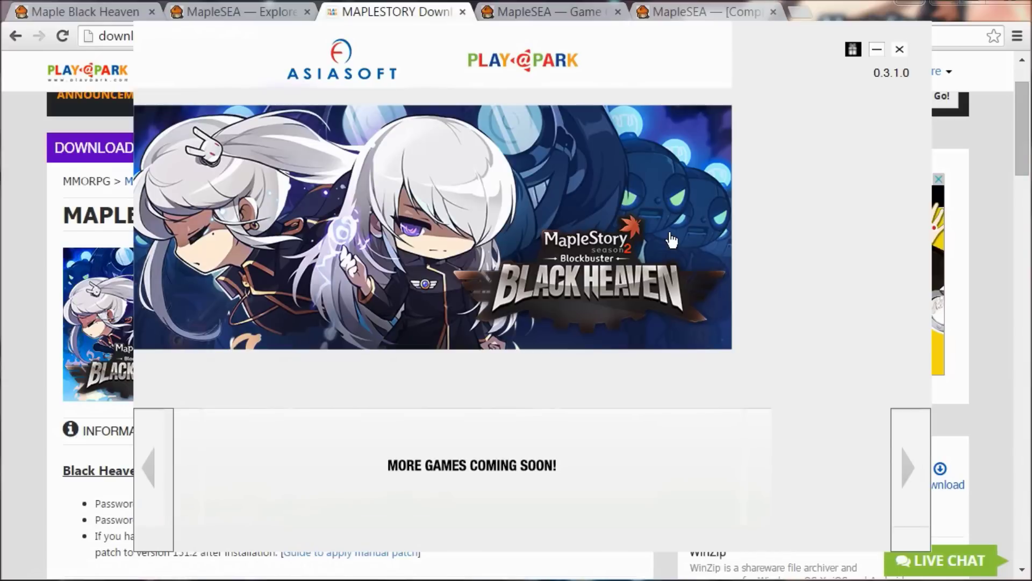
- Put the browser away and open the MapleStory client and manual patch selection in the Asiasoft Playpark launcher
{"action": "left_click", "coordinate": [946, 7]}
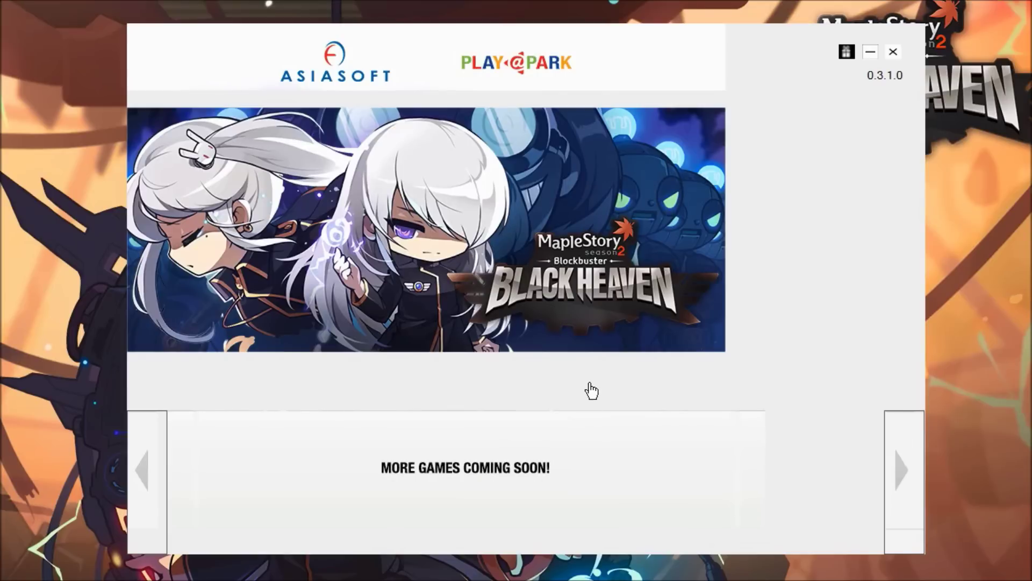
{"action": "left_click", "coordinate": [489, 246]}
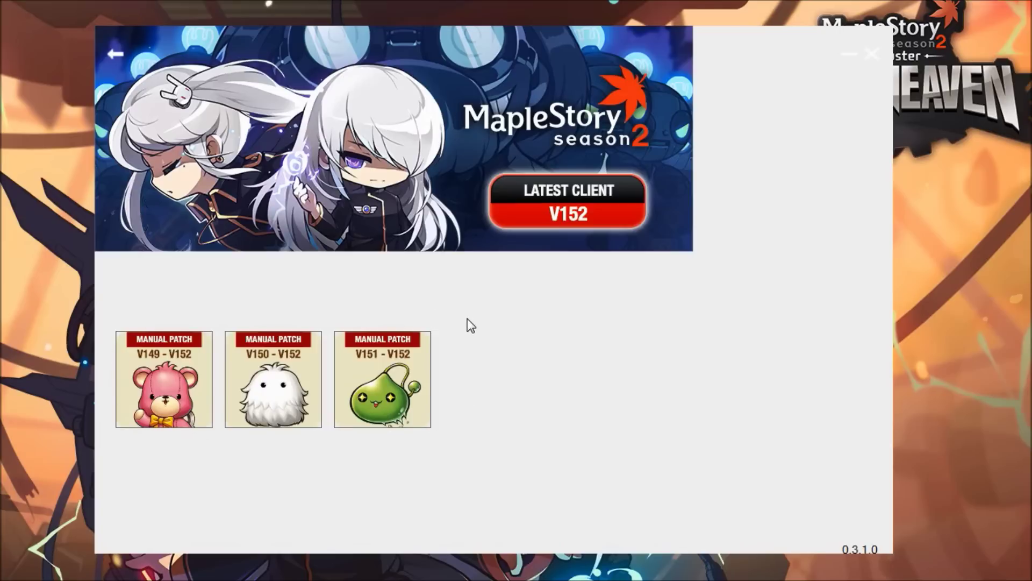
{"action": "left_click", "coordinate": [181, 411]}
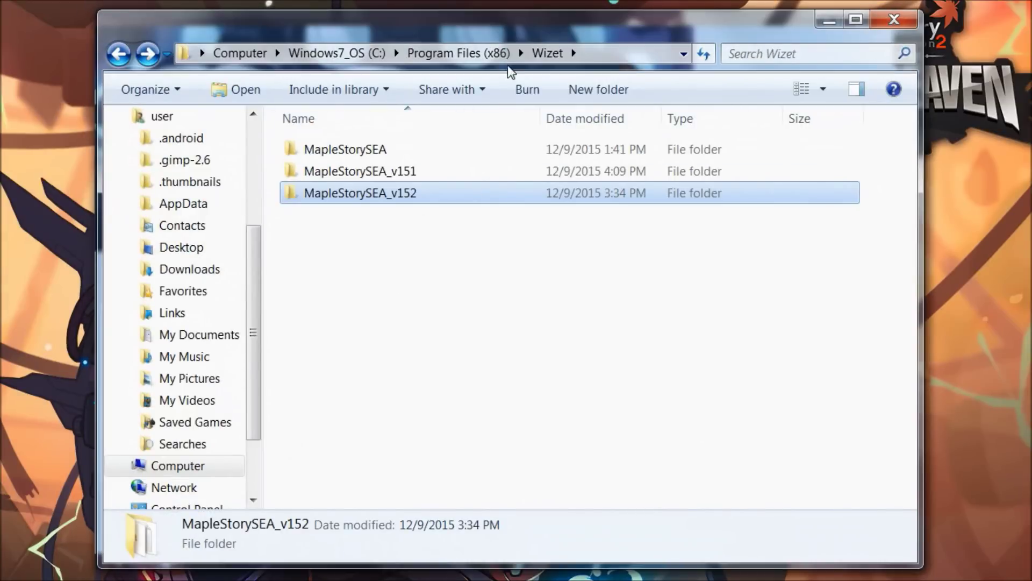
- Open the MapleStorySEA installation folder inside Program Files (x86)\Wizet
{"action": "left_click_drag", "start_coordinate": [521, 22], "coordinate": [532, 30]}
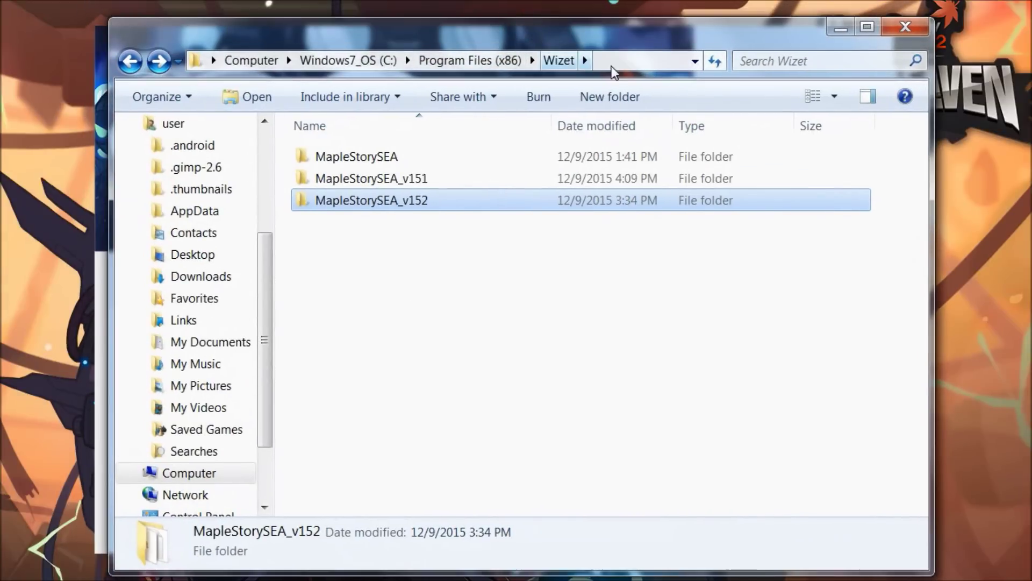
{"action": "double_click", "coordinate": [409, 159]}
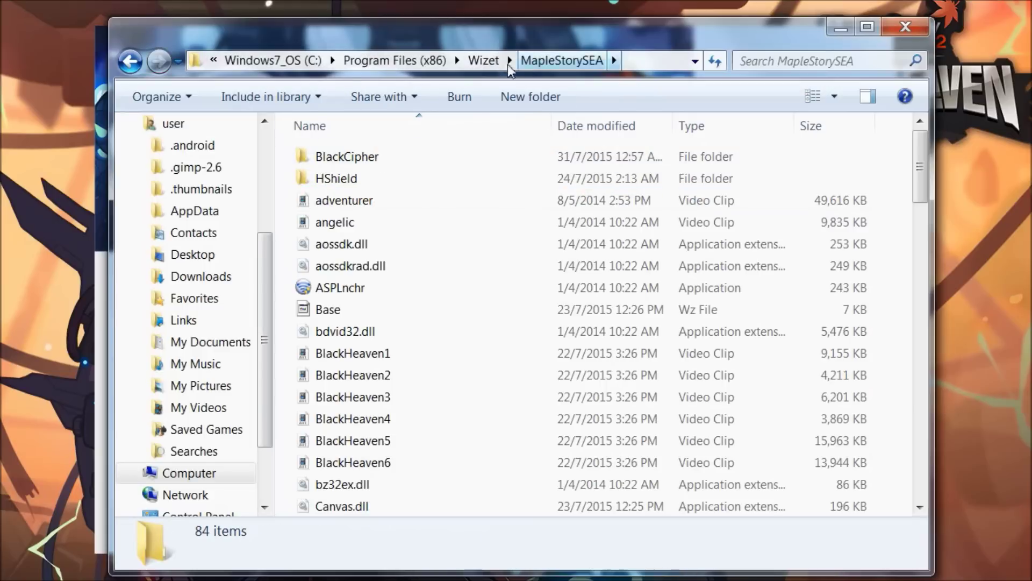
{"action": "left_click", "coordinate": [485, 60]}
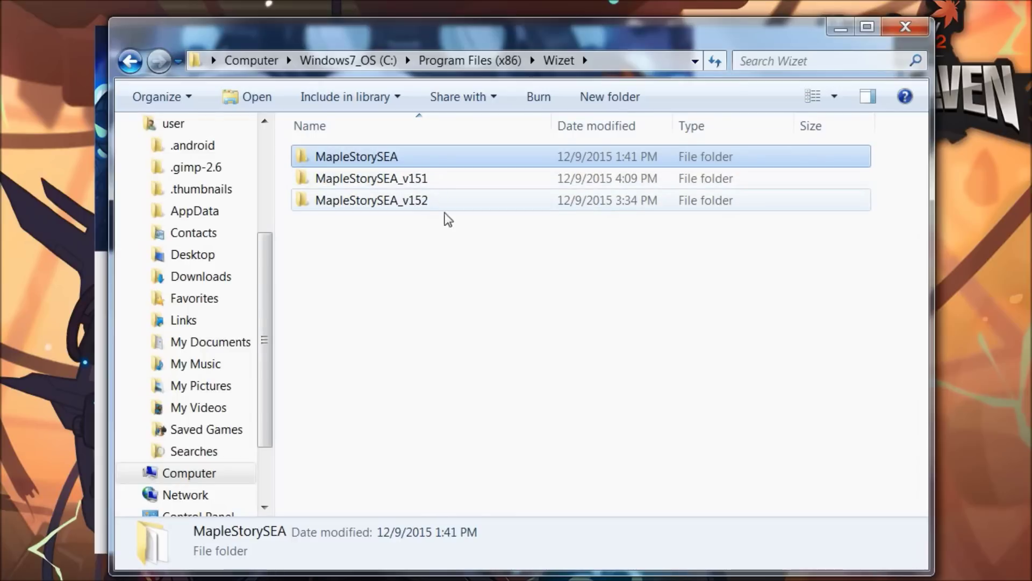
{"action": "left_click", "coordinate": [452, 242]}
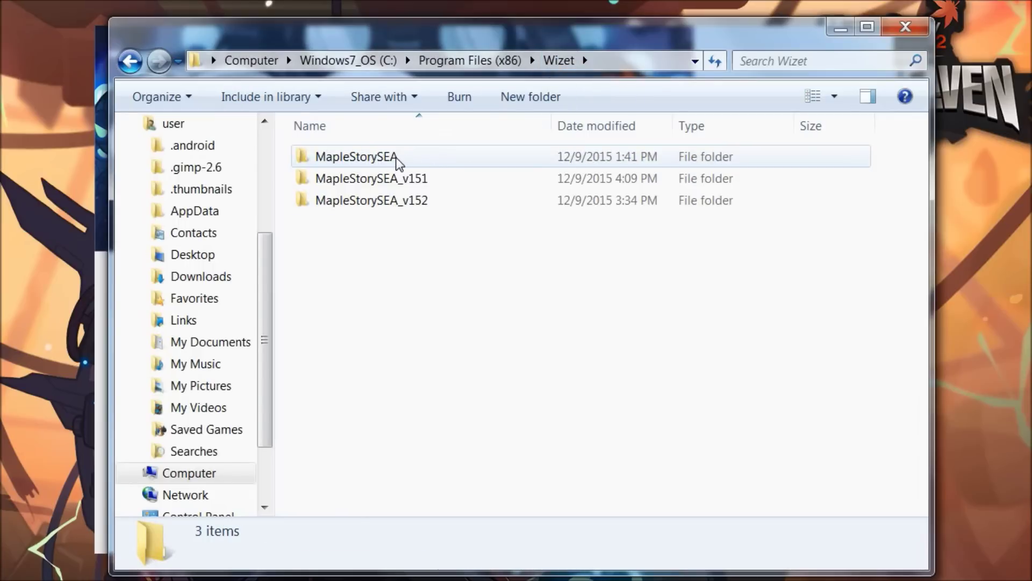
{"action": "double_click", "coordinate": [429, 153]}
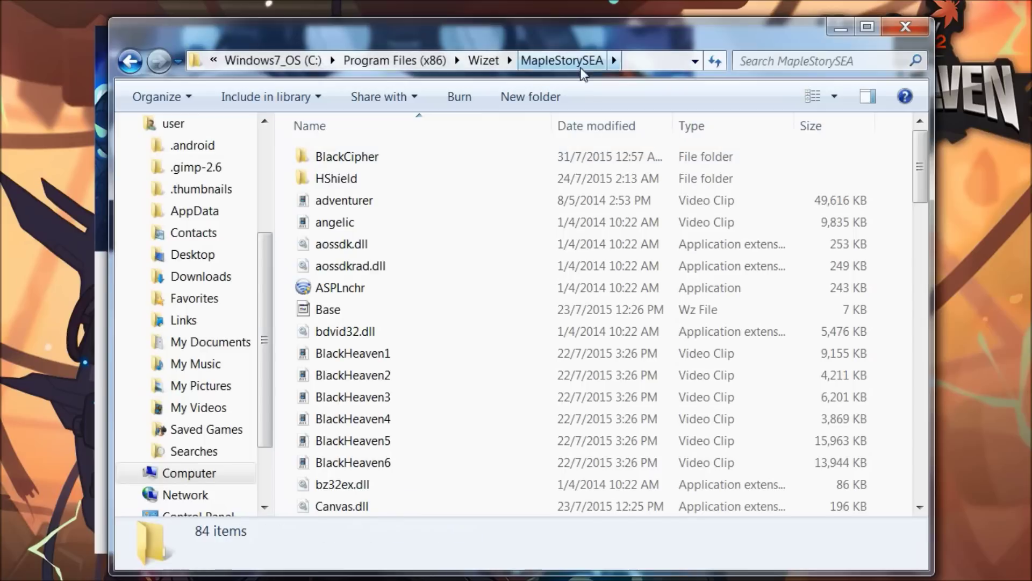
- Check the file version of the MapleStory application in its property details, and close the properties without changes
{"action": "left_click", "coordinate": [458, 162]}
{"action": "scroll", "coordinate": [463, 177], "scroll_direction": "down", "scroll_amount": 8}
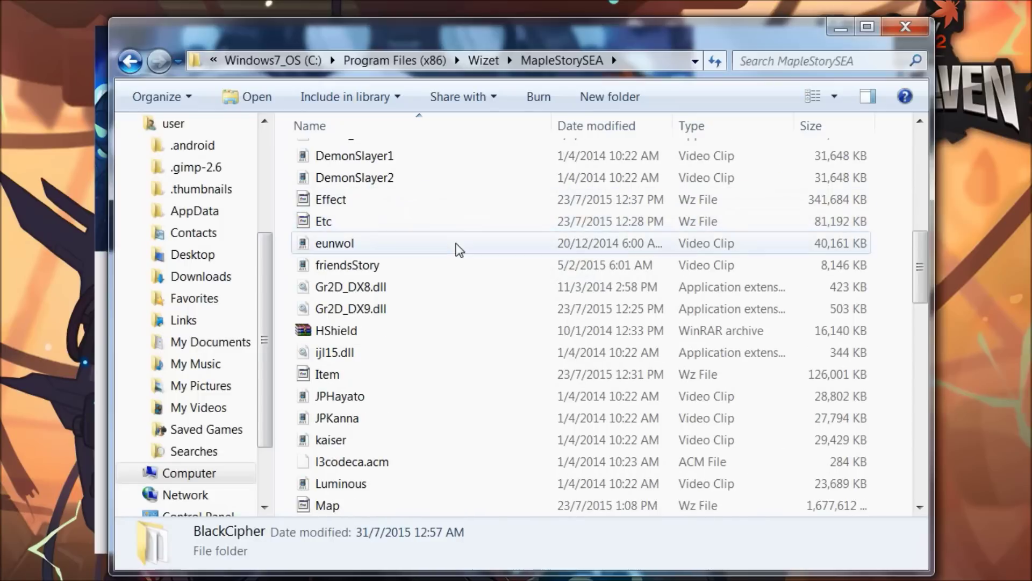
{"action": "scroll", "coordinate": [456, 237], "scroll_direction": "down", "scroll_amount": 3}
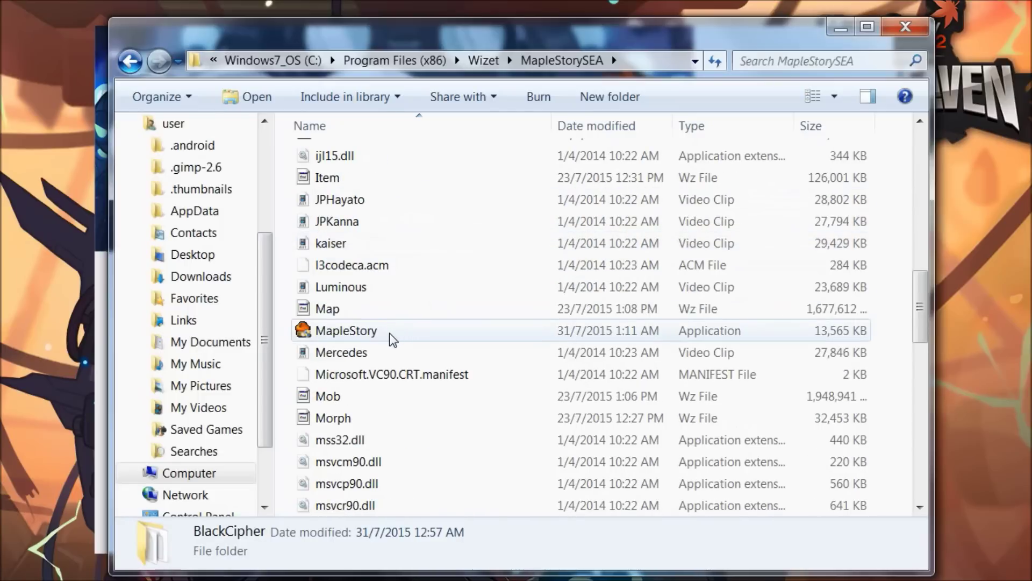
{"action": "left_click", "coordinate": [389, 337]}
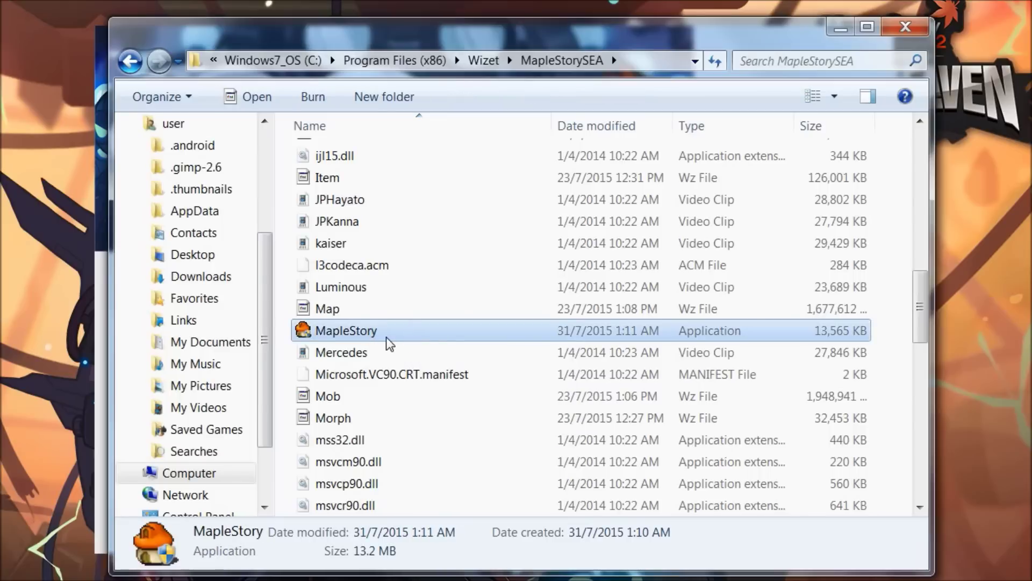
{"action": "left_click", "coordinate": [388, 335]}
{"action": "right_click", "coordinate": [387, 334]}
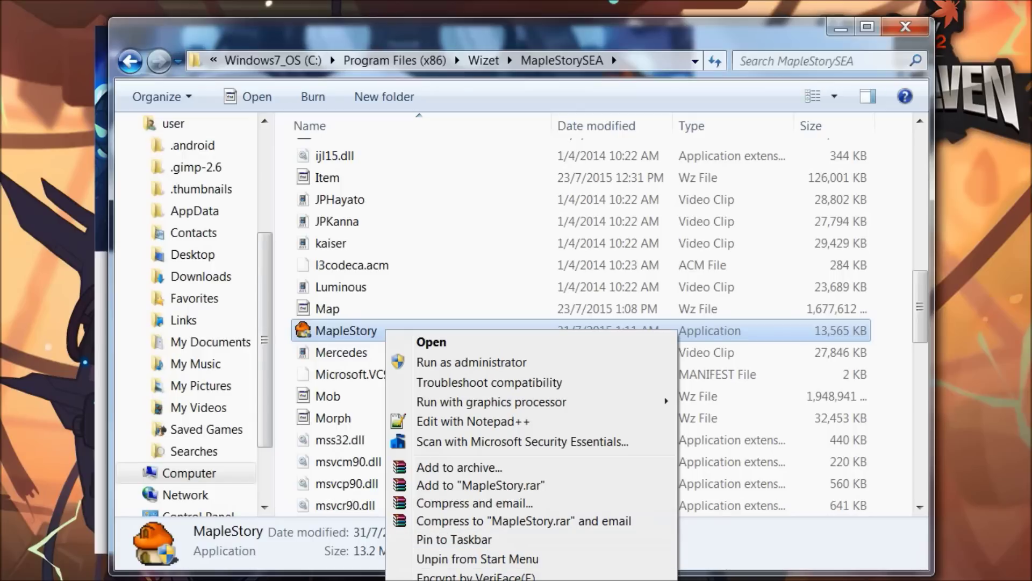
{"action": "key", "text": "r"}
{"action": "left_click_drag", "start_coordinate": [617, 309], "coordinate": [669, 60]}
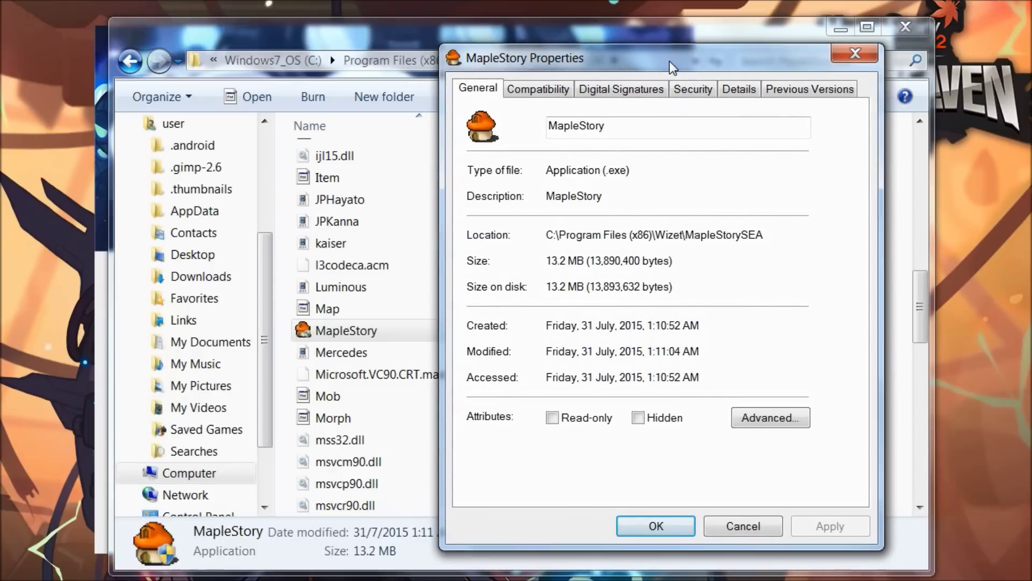
{"action": "left_click", "coordinate": [751, 90]}
{"action": "left_click", "coordinate": [724, 193]}
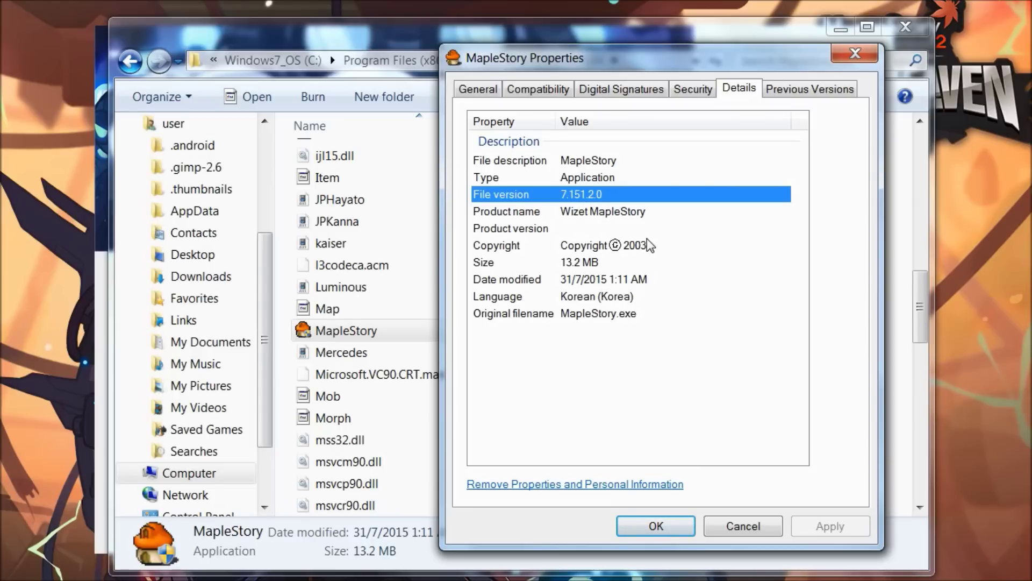
{"action": "left_click", "coordinate": [763, 530]}
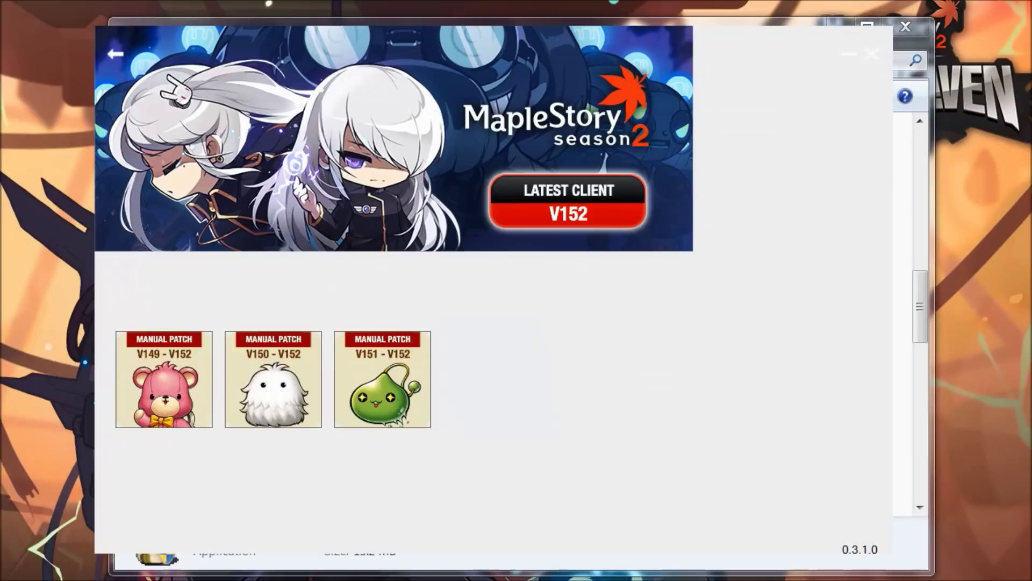
- Open the V151 - V152 manual patch download page in the launcher and review its download location
{"action": "left_click", "coordinate": [594, 399]}
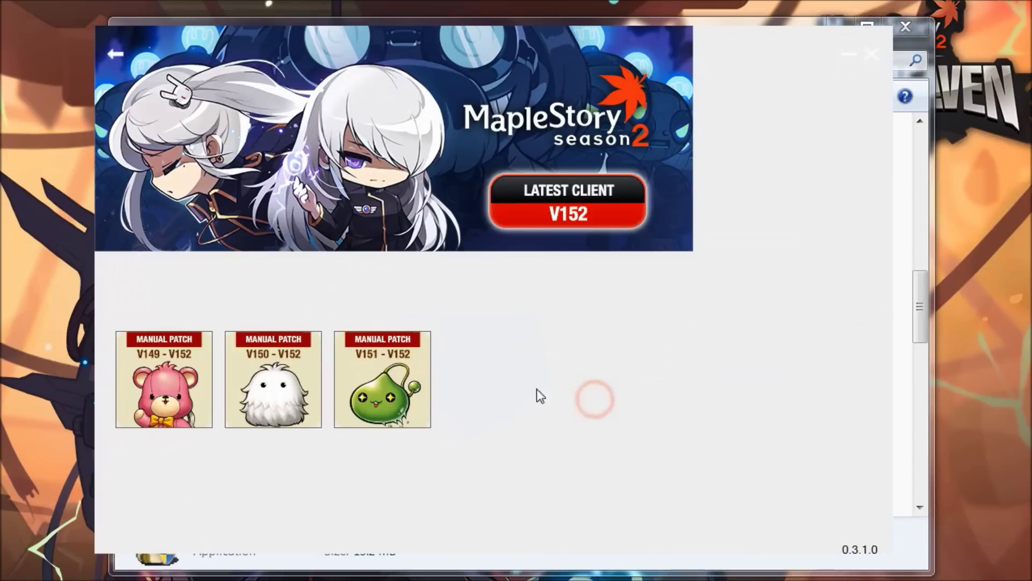
{"action": "left_click", "coordinate": [400, 375]}
{"action": "left_click", "coordinate": [380, 135]}
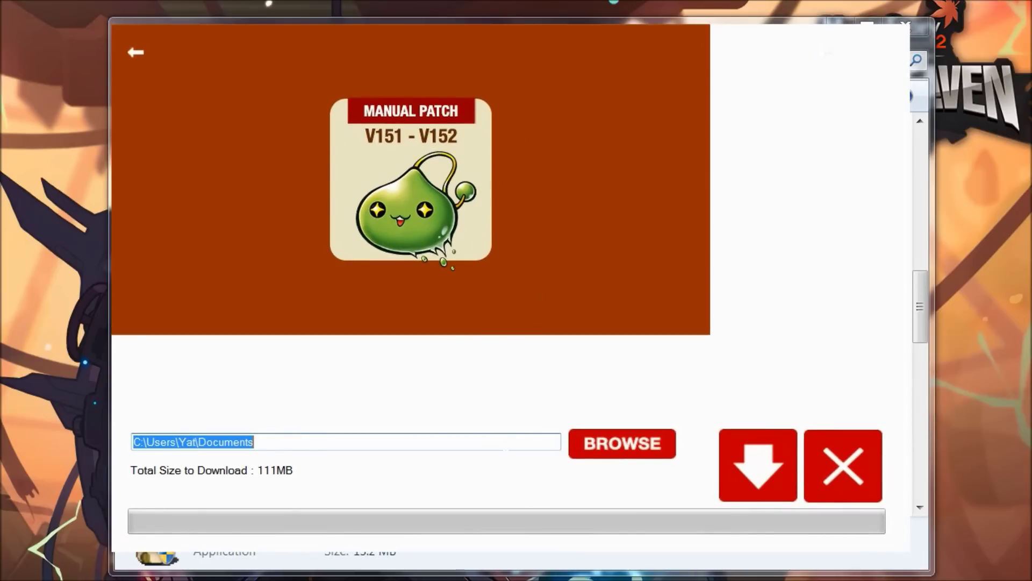
{"action": "left_click", "coordinate": [504, 440]}
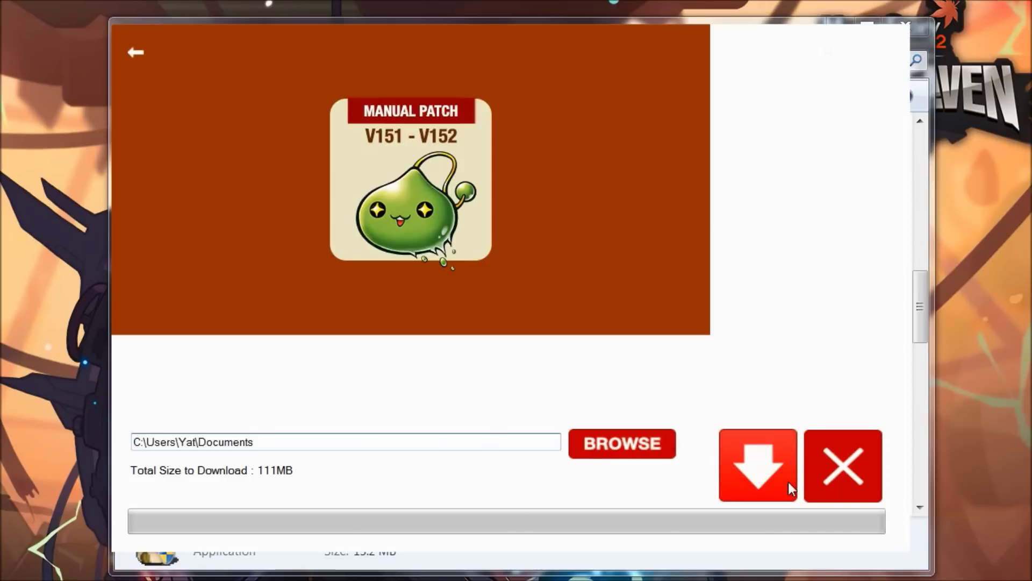
{"action": "left_click", "coordinate": [849, 467]}
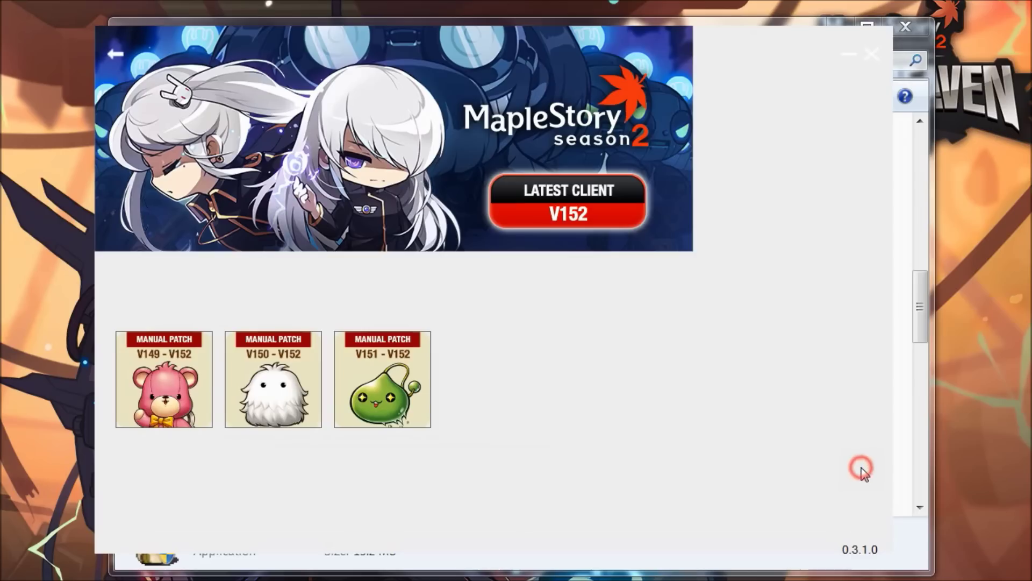
{"action": "left_click", "coordinate": [384, 377]}
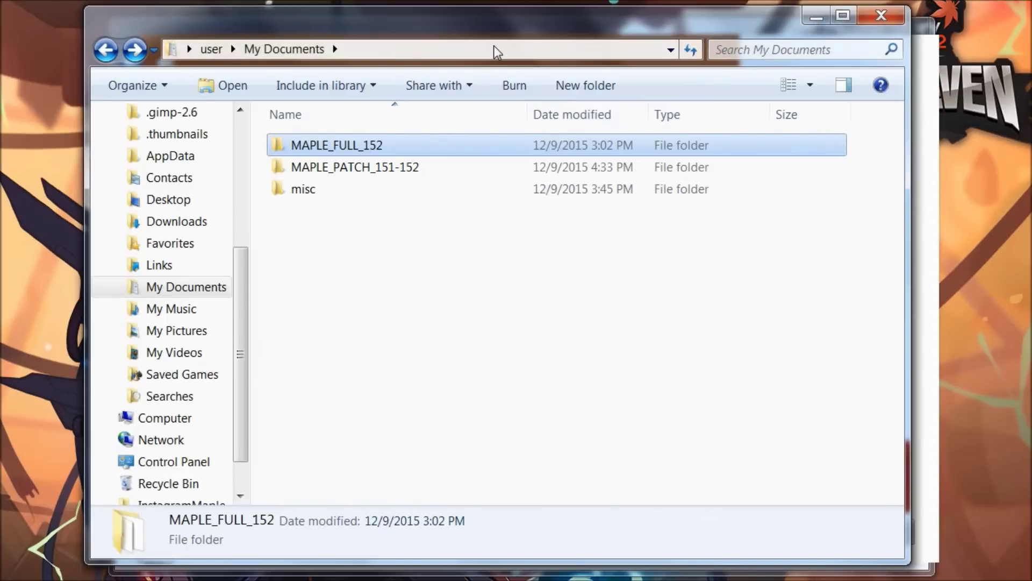
- Rearrange the launcher and file windows, and open the MAPLE_PATCH_151-152 folder in My Documents
{"action": "left_click_drag", "start_coordinate": [494, 21], "coordinate": [640, 25]}
{"action": "left_click", "coordinate": [179, 393]}
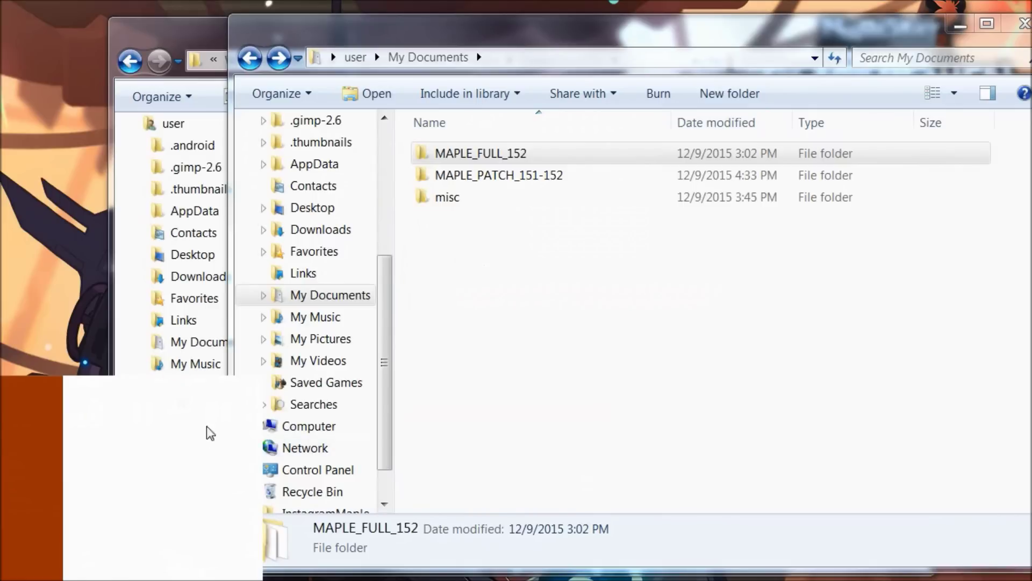
{"action": "left_click", "coordinate": [161, 417]}
{"action": "left_click_drag", "start_coordinate": [692, 54], "coordinate": [705, 70]}
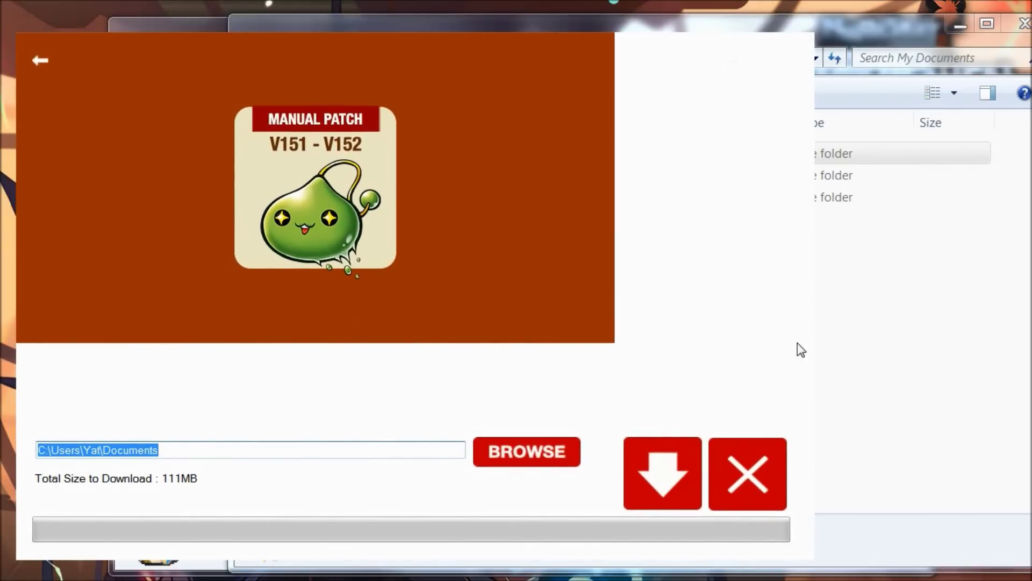
{"action": "left_click", "coordinate": [879, 350]}
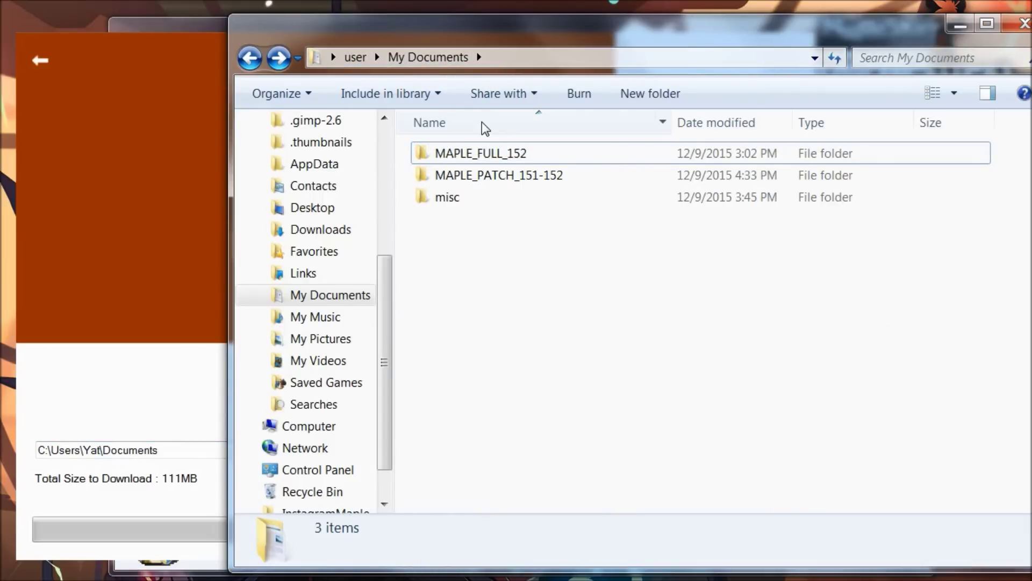
{"action": "left_click", "coordinate": [557, 249]}
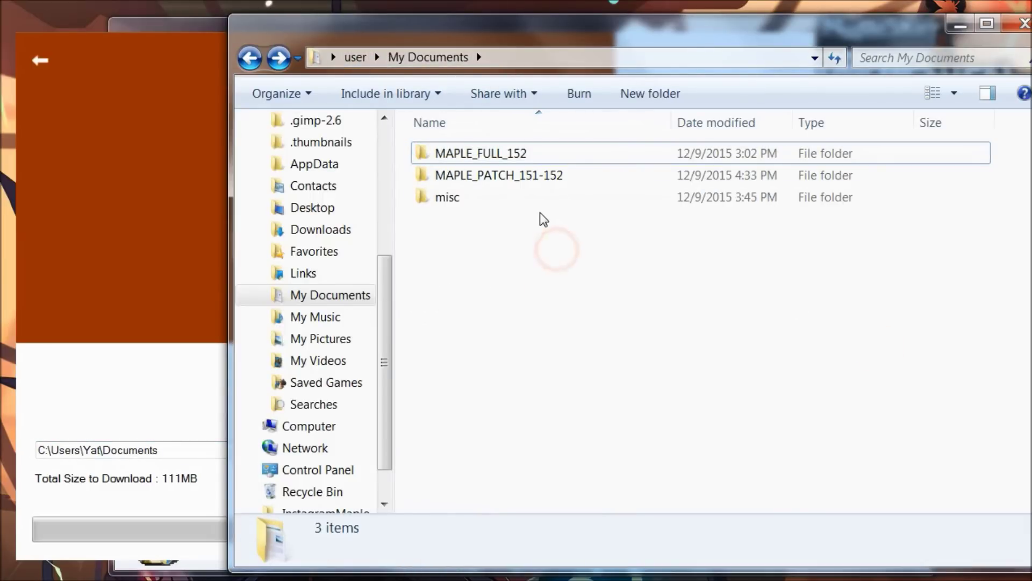
{"action": "double_click", "coordinate": [535, 182]}
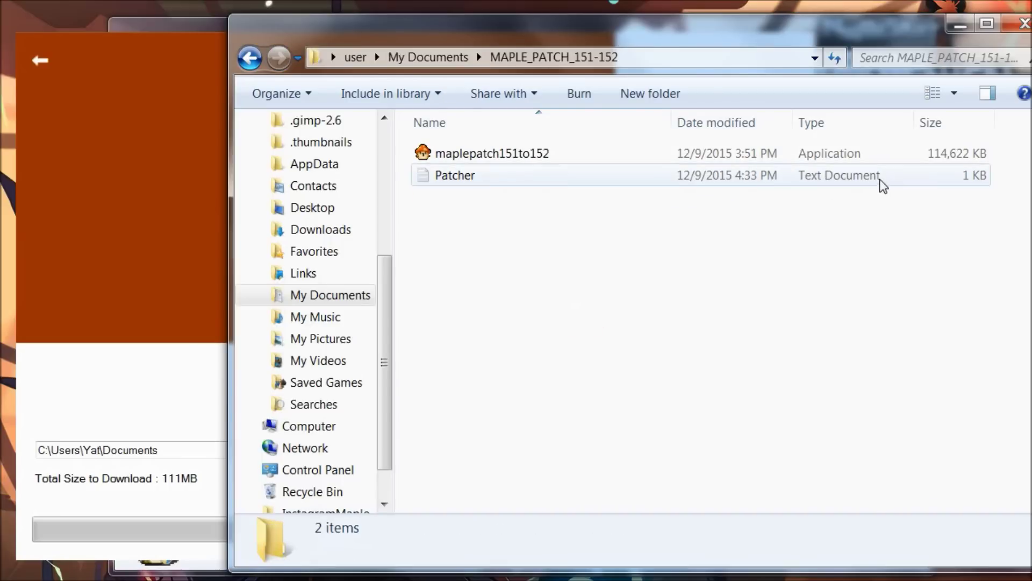
- Bring the launcher back to the front, and close and reopen the V151 - V152 manual patch page
{"action": "left_click", "coordinate": [193, 398]}
{"action": "left_click", "coordinate": [183, 421]}
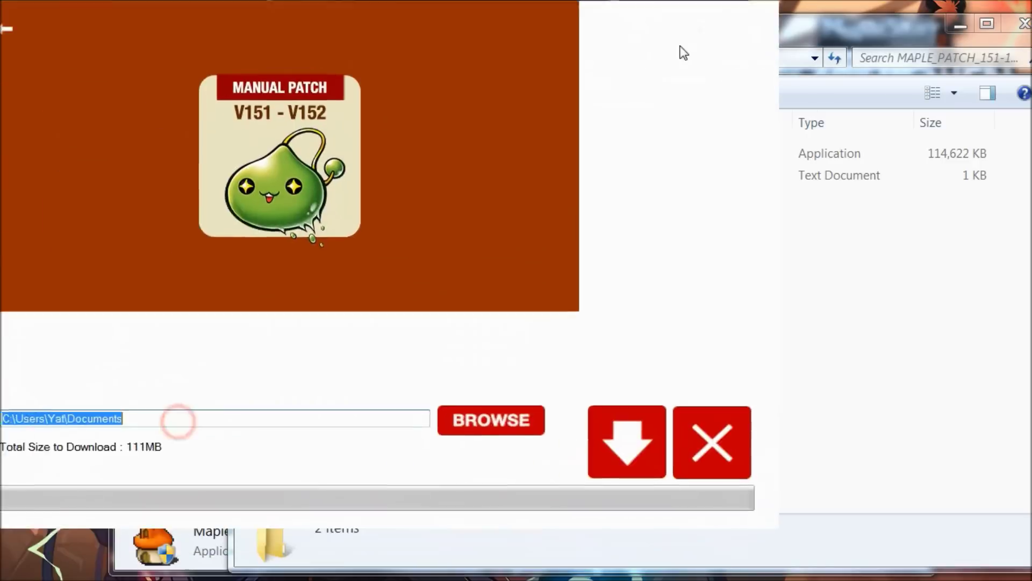
{"action": "left_click_drag", "start_coordinate": [683, 52], "coordinate": [764, 82]}
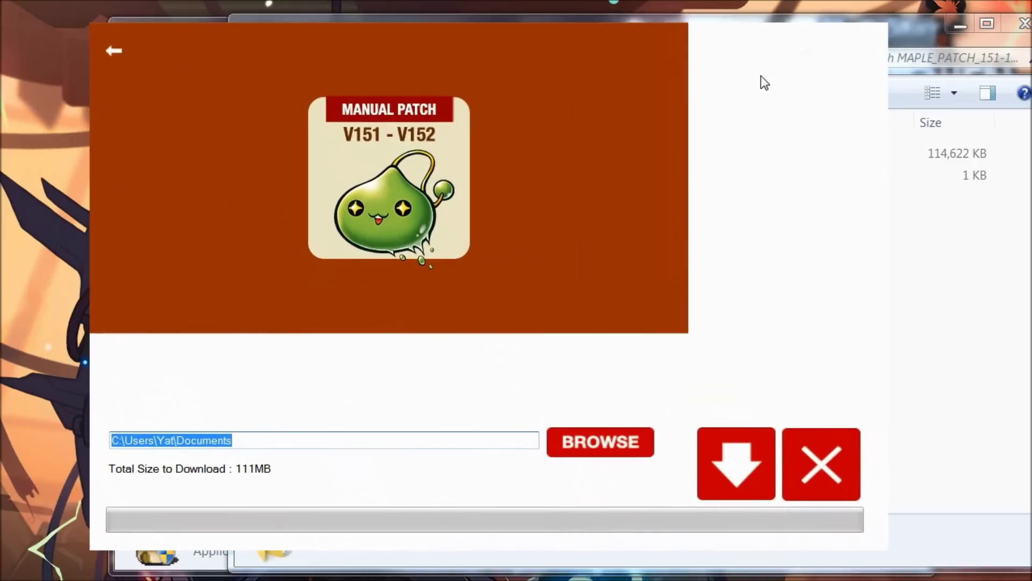
{"action": "left_click", "coordinate": [835, 476]}
{"action": "left_click", "coordinate": [390, 381]}
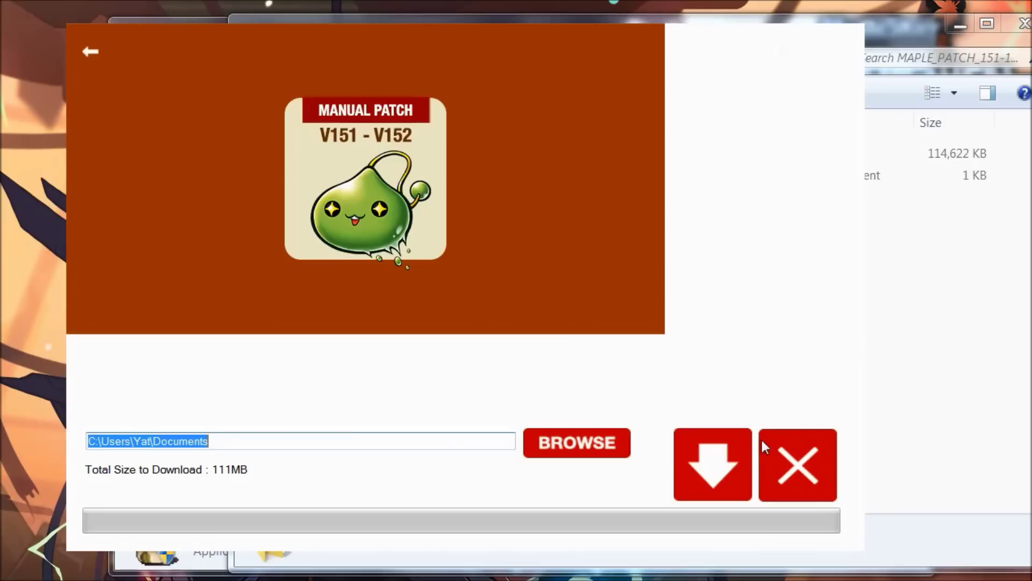
- Run maplepatch151to152 from the patch folder, minimize the folder window, and move the patcher's folder selection dialog over the launcher
{"action": "left_click", "coordinate": [892, 289]}
{"action": "left_click", "coordinate": [569, 157]}
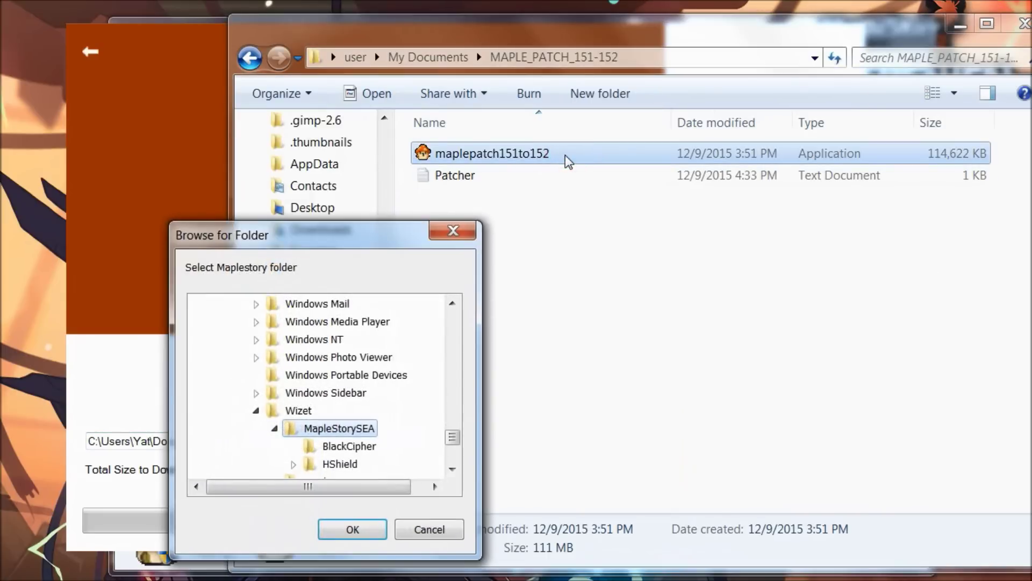
{"action": "left_click_drag", "start_coordinate": [382, 235], "coordinate": [448, 137]}
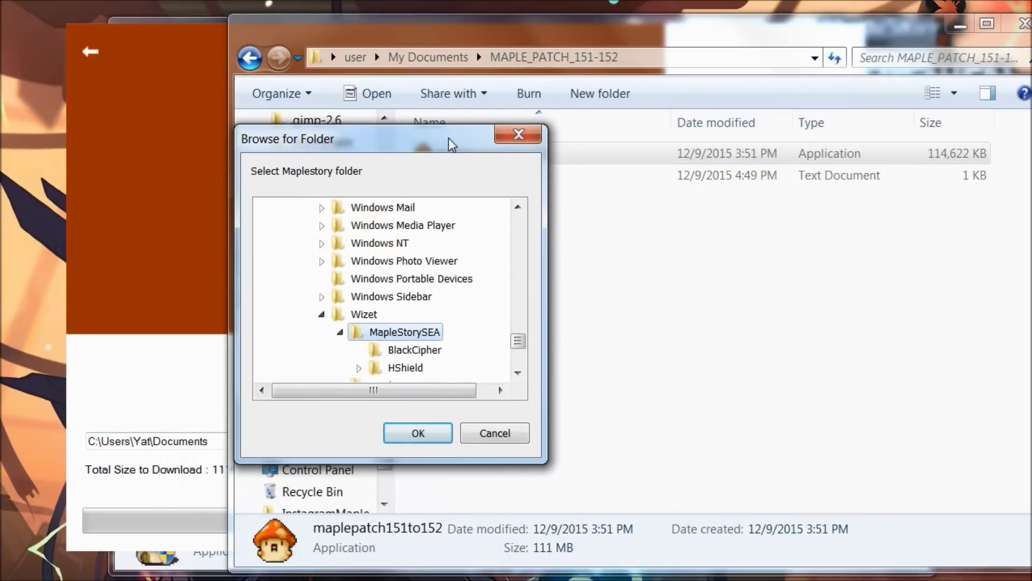
{"action": "left_click", "coordinate": [958, 27]}
{"action": "left_click_drag", "start_coordinate": [419, 141], "coordinate": [482, 139]}
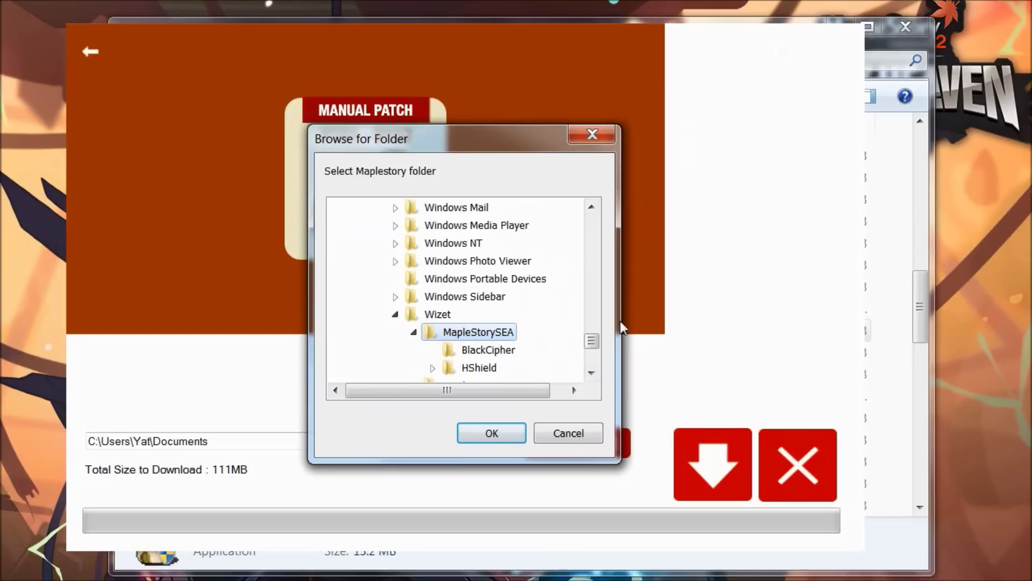
- Select MapleStorySEA_v151 under Wizet as the MapleStory folder in the patcher, checking its subfolders
{"action": "left_click", "coordinate": [592, 373]}
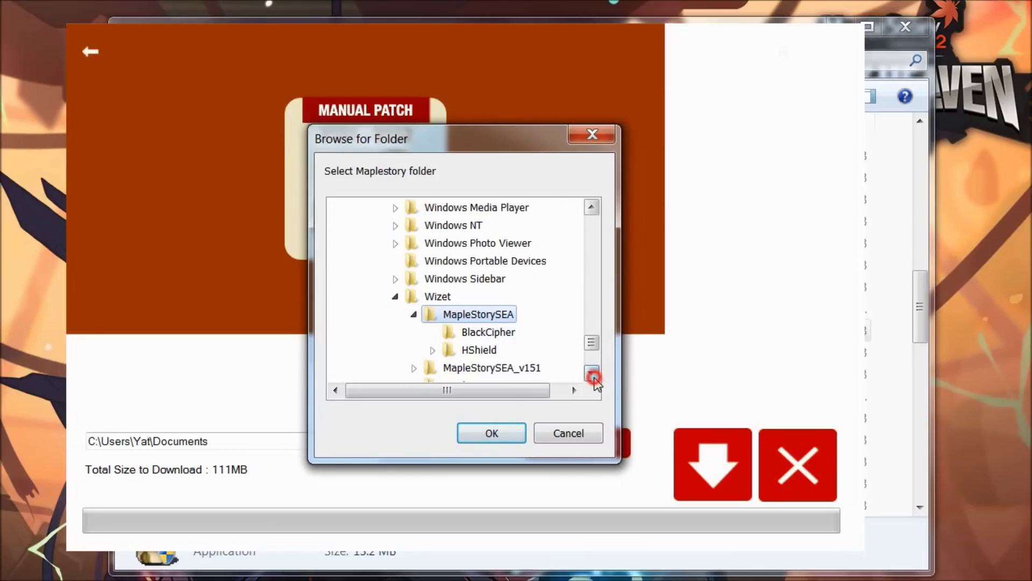
{"action": "left_click", "coordinate": [592, 373]}
{"action": "left_click", "coordinate": [417, 298]}
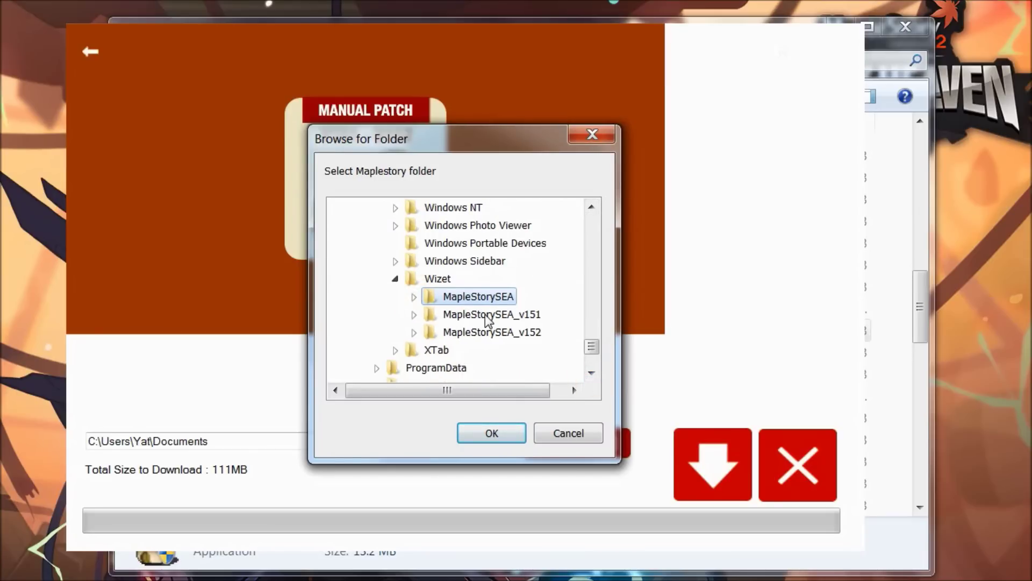
{"action": "left_click", "coordinate": [481, 316]}
{"action": "left_click", "coordinate": [414, 315]}
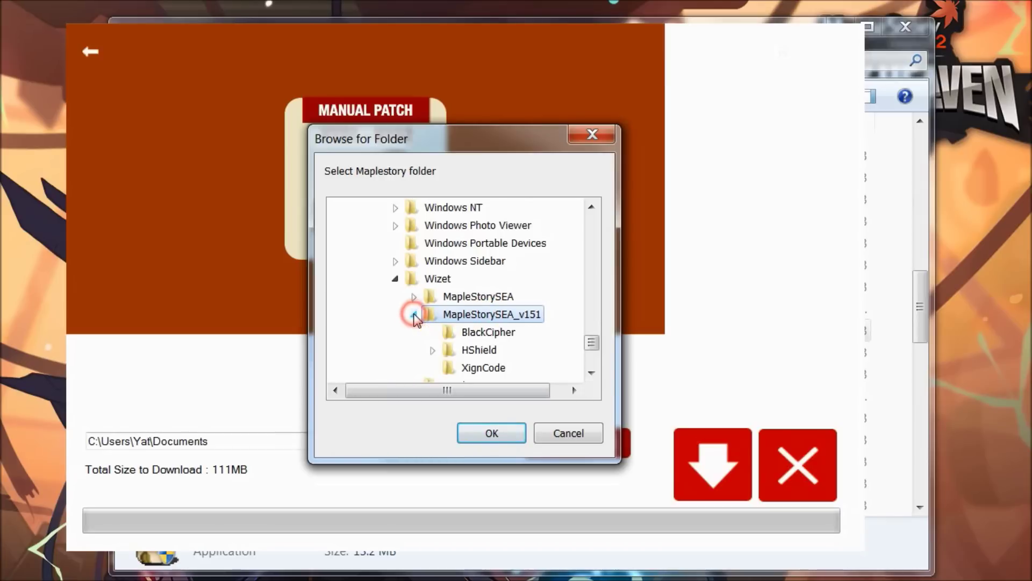
{"action": "left_click", "coordinate": [414, 315]}
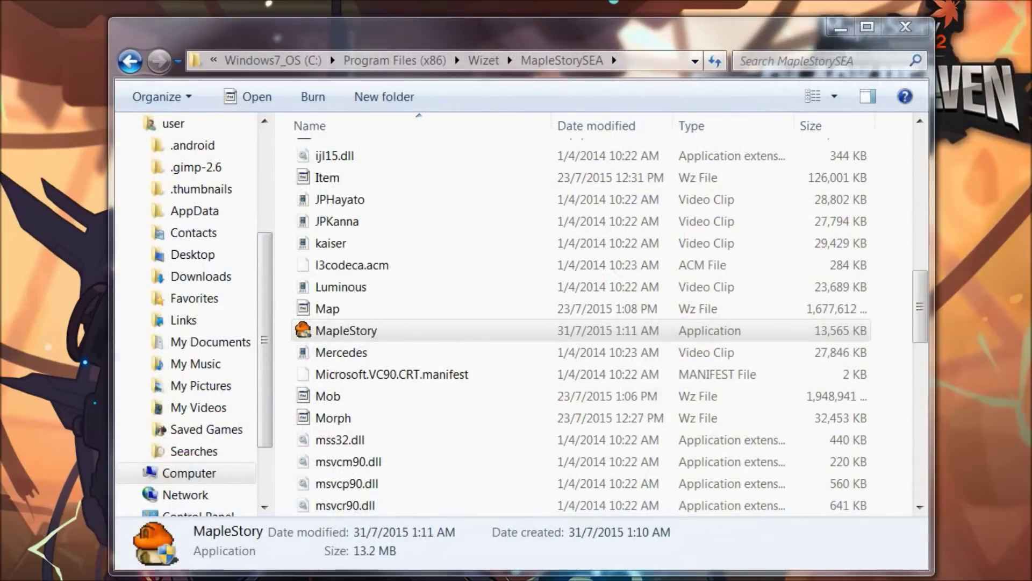
- Show the property details of the MapleStory application in the MapleStorySEA folder to check its file version
{"action": "left_click", "coordinate": [347, 330]}
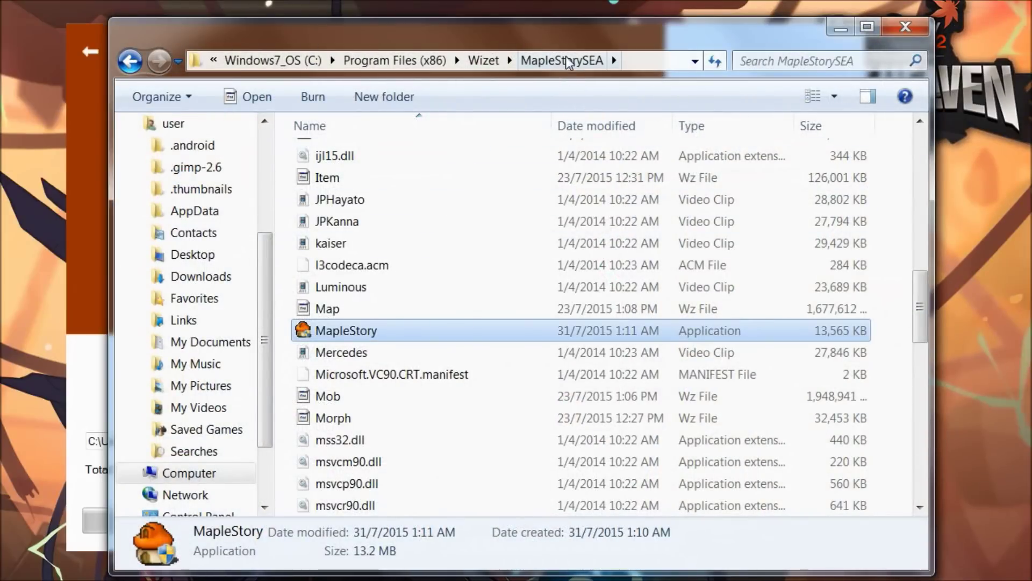
{"action": "right_click", "coordinate": [373, 332]}
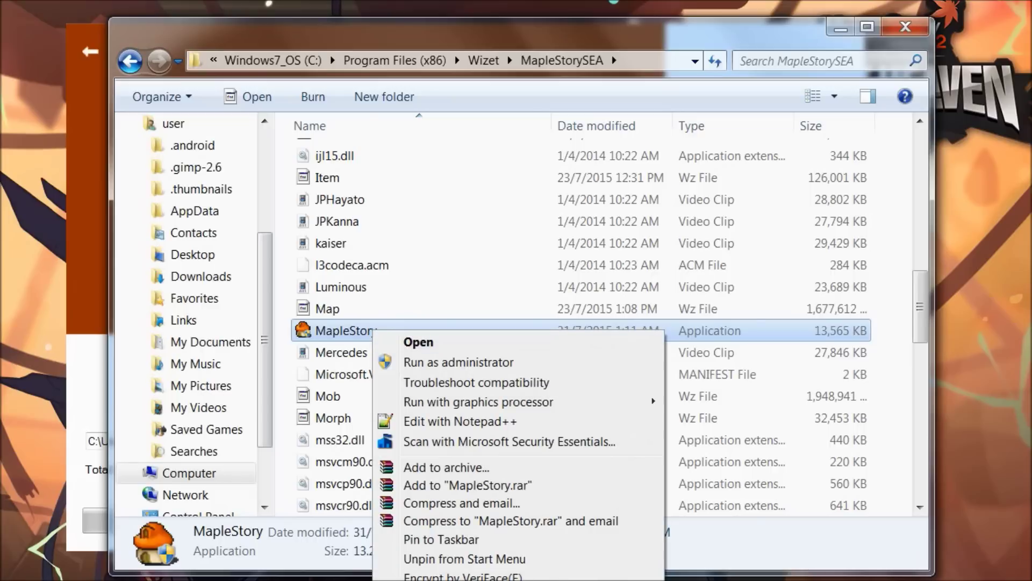
{"action": "key", "text": "r"}
{"action": "left_click_drag", "start_coordinate": [696, 323], "coordinate": [282, 75]}
{"action": "left_click", "coordinate": [325, 97]}
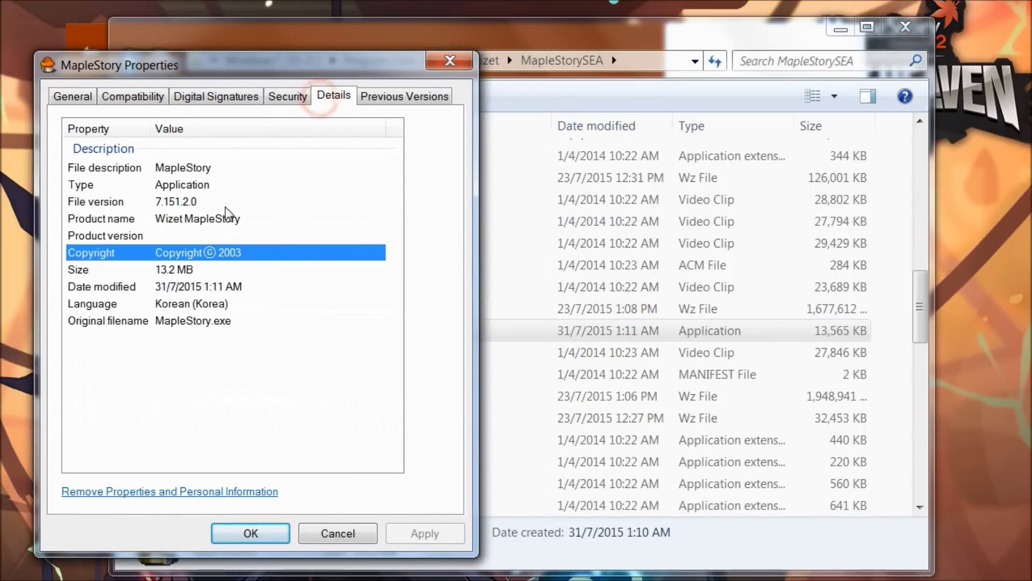
- Open the MapleStorySEA_v151 folder in Wizet and move the file window clear of the open properties
{"action": "left_click", "coordinate": [516, 40]}
{"action": "left_click", "coordinate": [130, 61]}
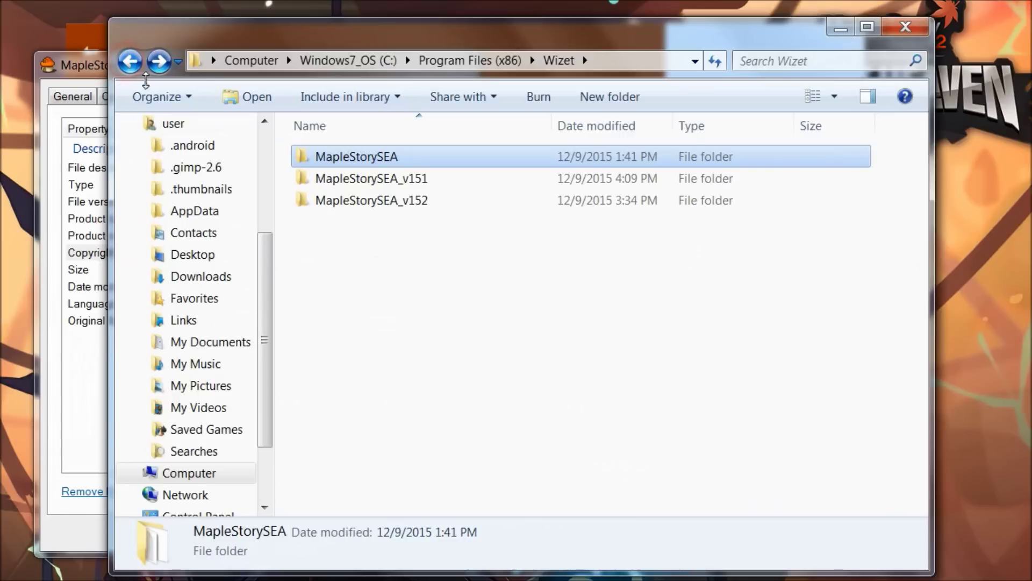
{"action": "double_click", "coordinate": [384, 180]}
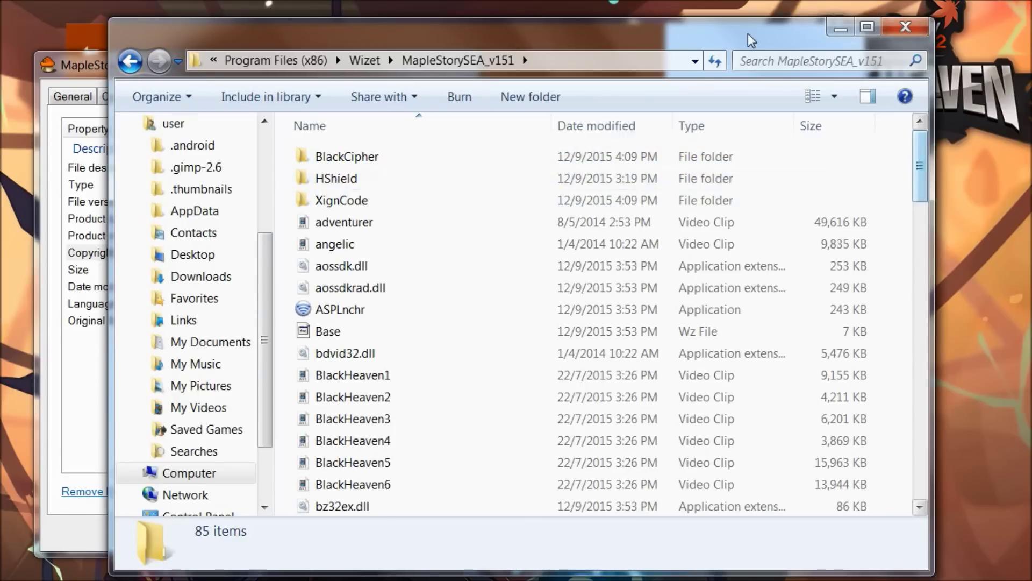
{"action": "left_click_drag", "start_coordinate": [751, 40], "coordinate": [827, 36]}
- Show the property details of the MapleStory application in the MapleStorySEA_v151 folder
{"action": "left_click", "coordinate": [477, 286]}
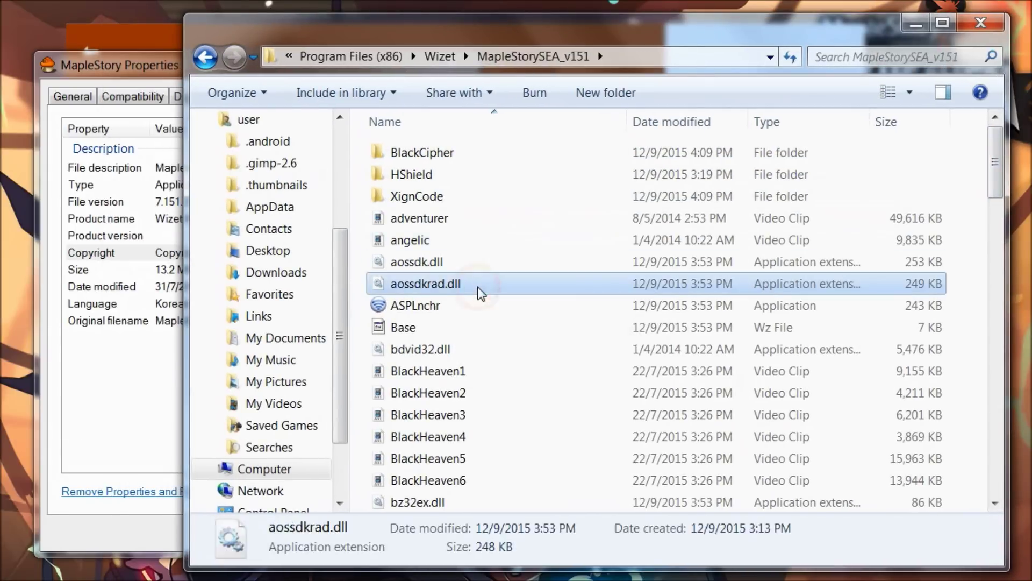
{"action": "scroll", "coordinate": [477, 286], "scroll_direction": "down", "scroll_amount": 10}
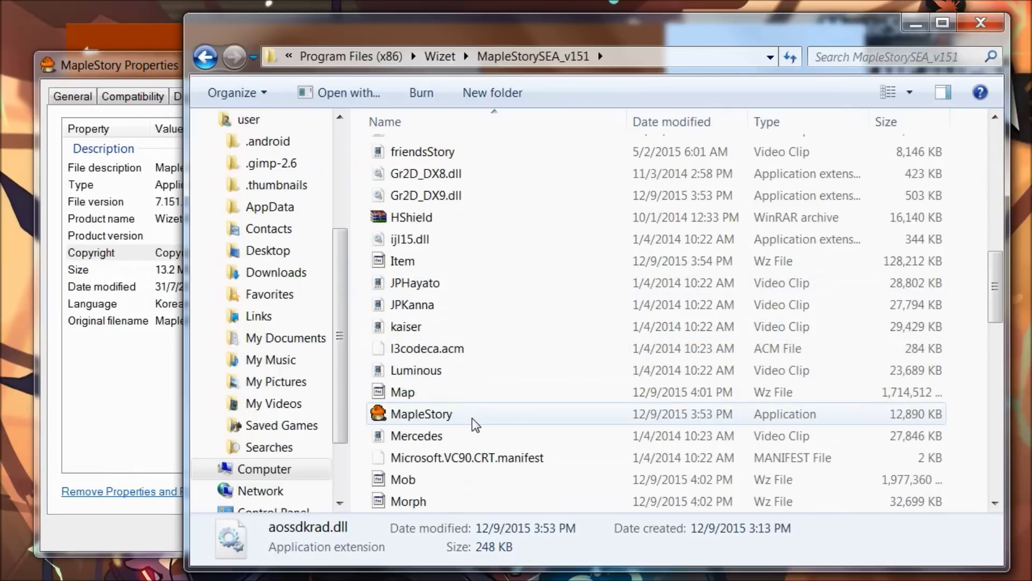
{"action": "mouse_move", "coordinate": [470, 415]}
{"action": "left_click", "coordinate": [467, 414]}
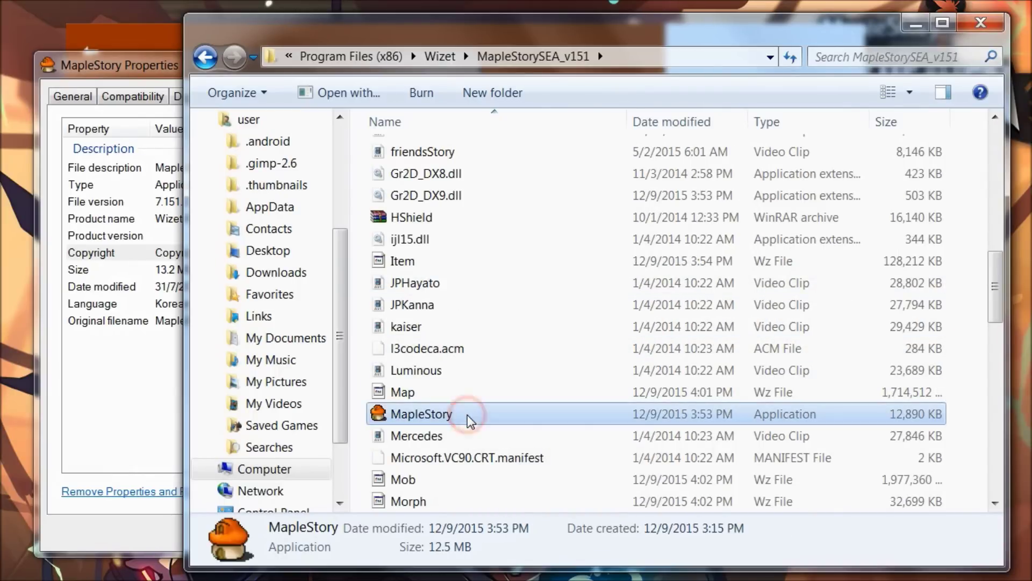
{"action": "right_click", "coordinate": [466, 415]}
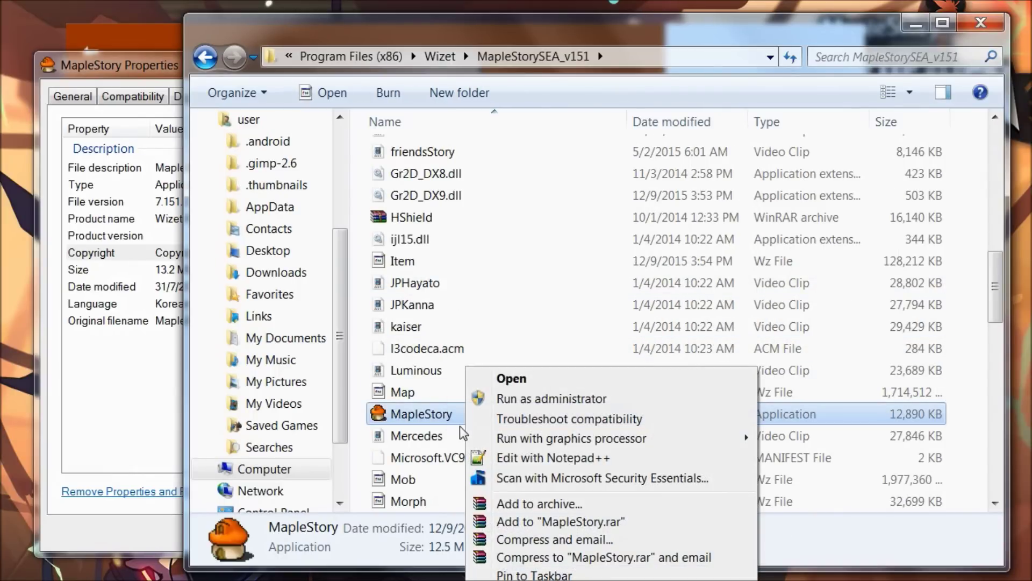
{"action": "key", "text": "r"}
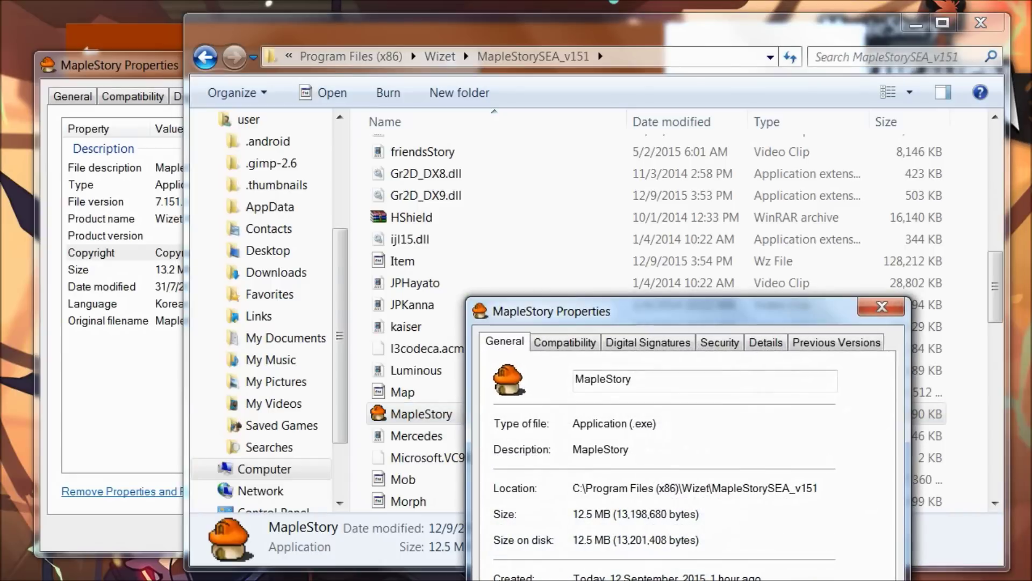
{"action": "left_click", "coordinate": [766, 342]}
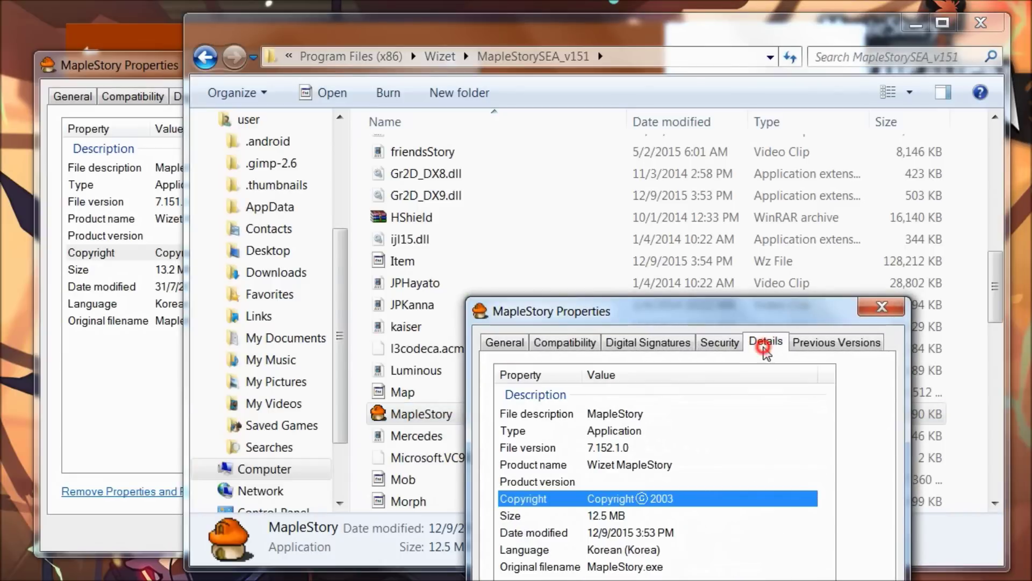
- Place both MapleStory property windows side by side, compare their file versions, and close both without changes
{"action": "left_click_drag", "start_coordinate": [770, 312], "coordinate": [726, 52]}
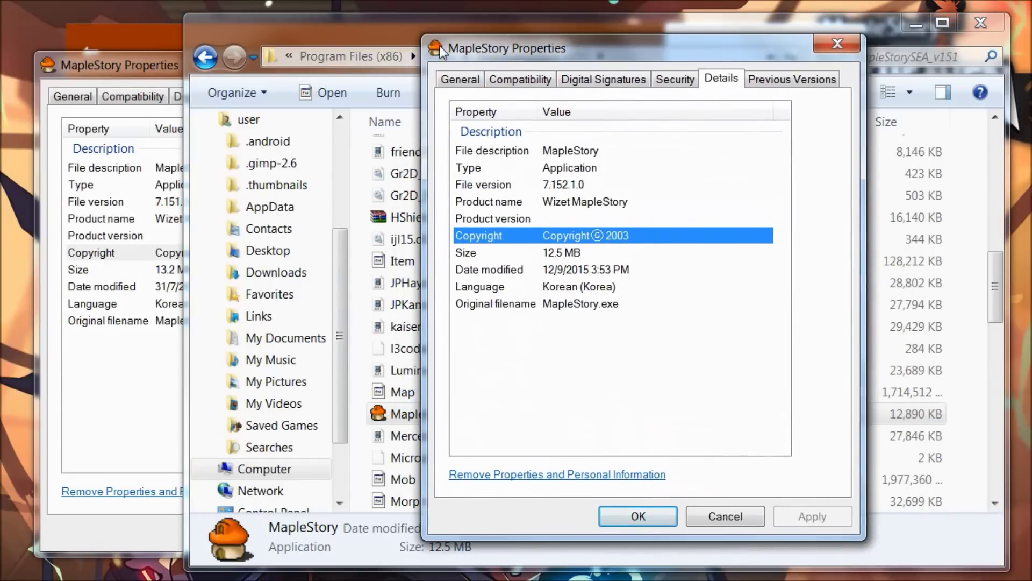
{"action": "left_click", "coordinate": [172, 63]}
{"action": "left_click_drag", "start_coordinate": [172, 63], "coordinate": [167, 50]}
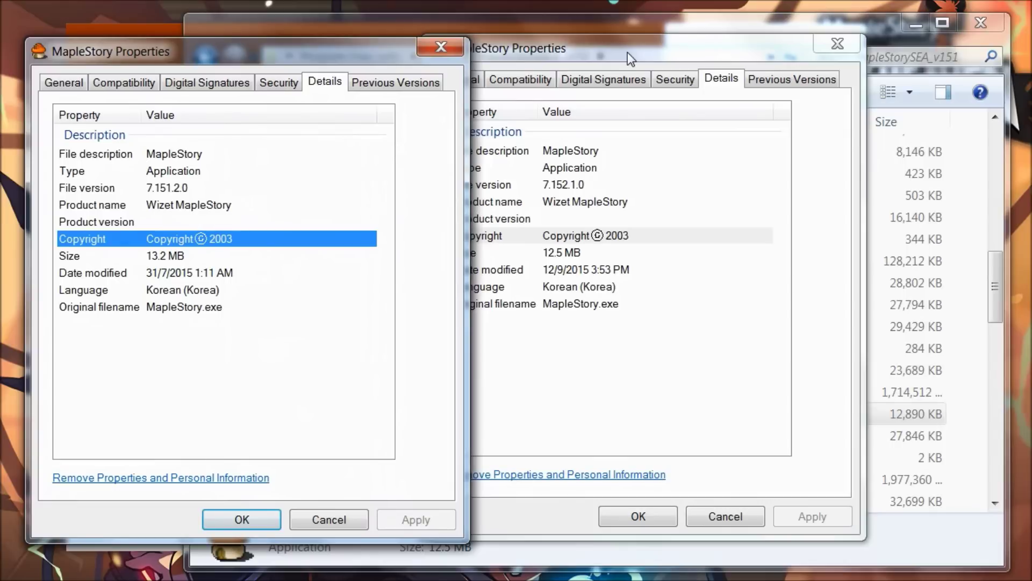
{"action": "left_click_drag", "start_coordinate": [628, 53], "coordinate": [675, 56]}
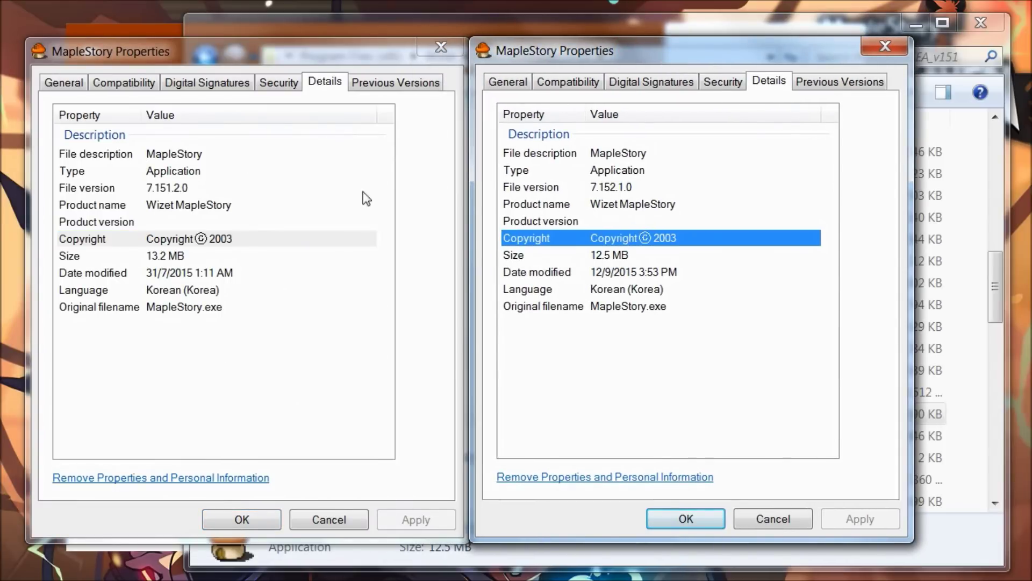
{"action": "left_click", "coordinate": [626, 188]}
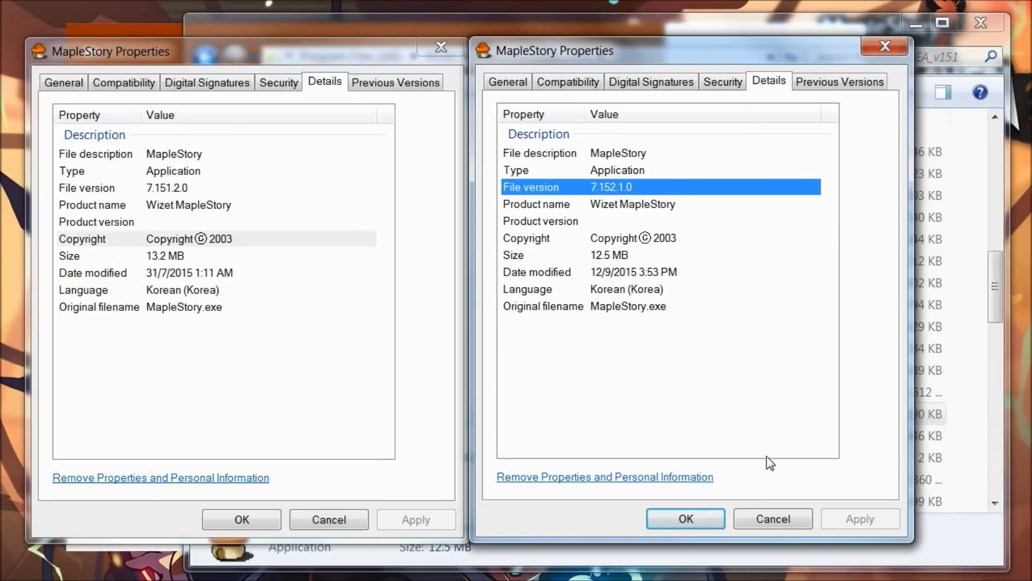
{"action": "left_click", "coordinate": [775, 525]}
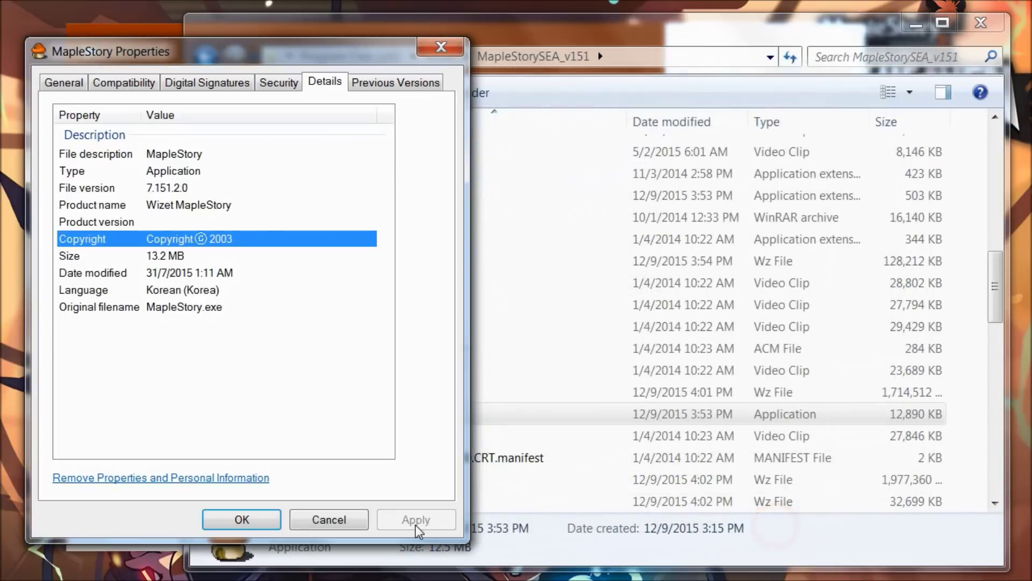
{"action": "left_click", "coordinate": [351, 525]}
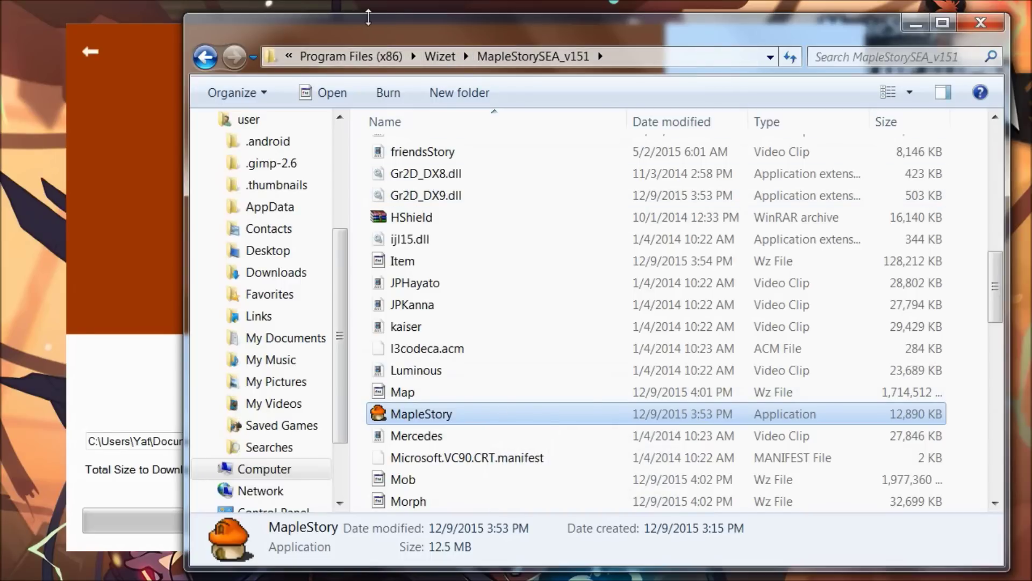
- Minimize the file window, cancel the patcher's folder selection, and return to the launcher's start page
{"action": "left_click", "coordinate": [916, 24]}
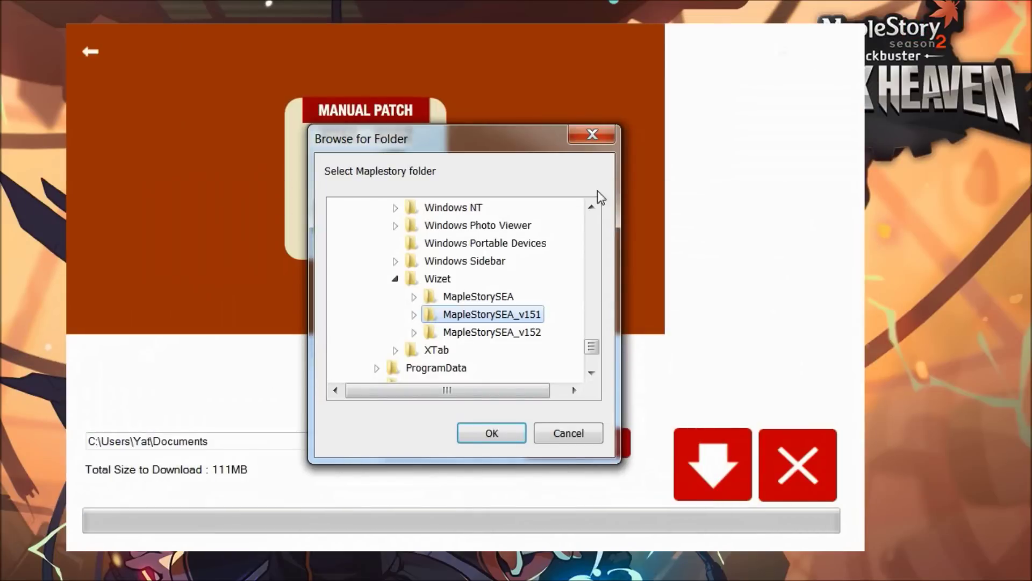
{"action": "left_click", "coordinate": [578, 431]}
{"action": "left_click", "coordinate": [89, 52]}
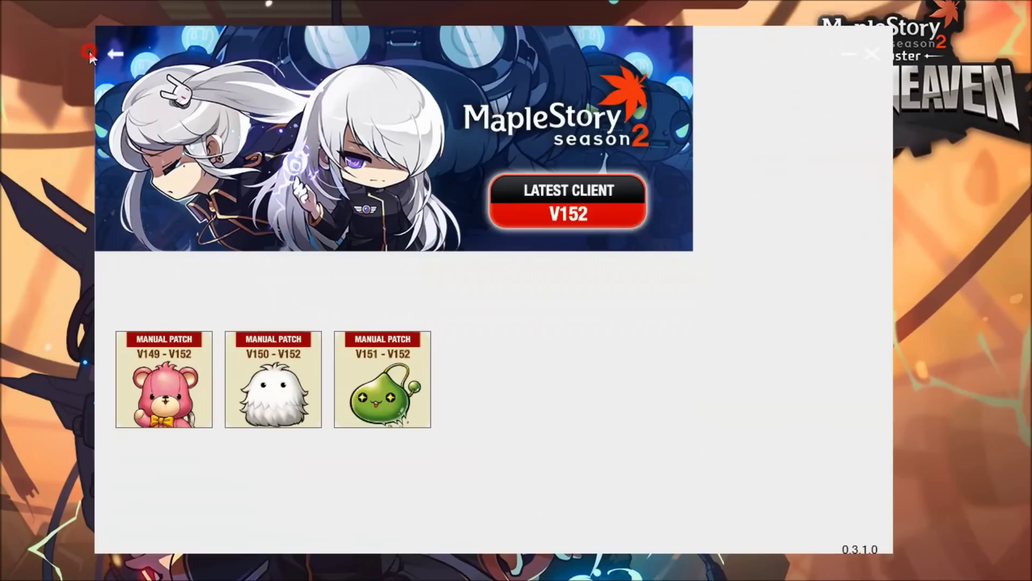
- Open the launcher's latest client V152 page and the MAPLE_FULL_152 folder in My Documents
{"action": "left_click", "coordinate": [618, 352]}
{"action": "left_click", "coordinate": [443, 149]}
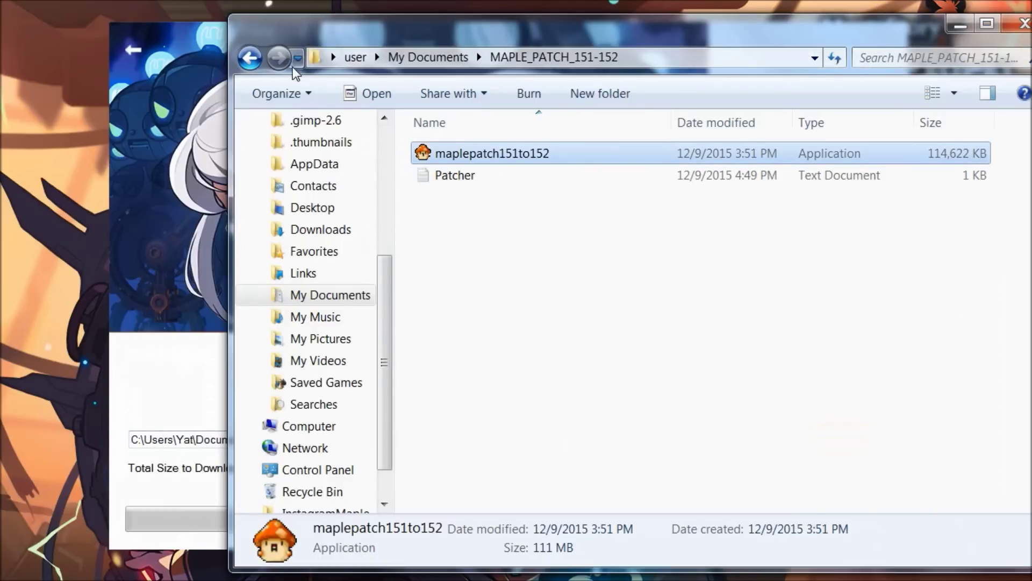
{"action": "left_click", "coordinate": [249, 60]}
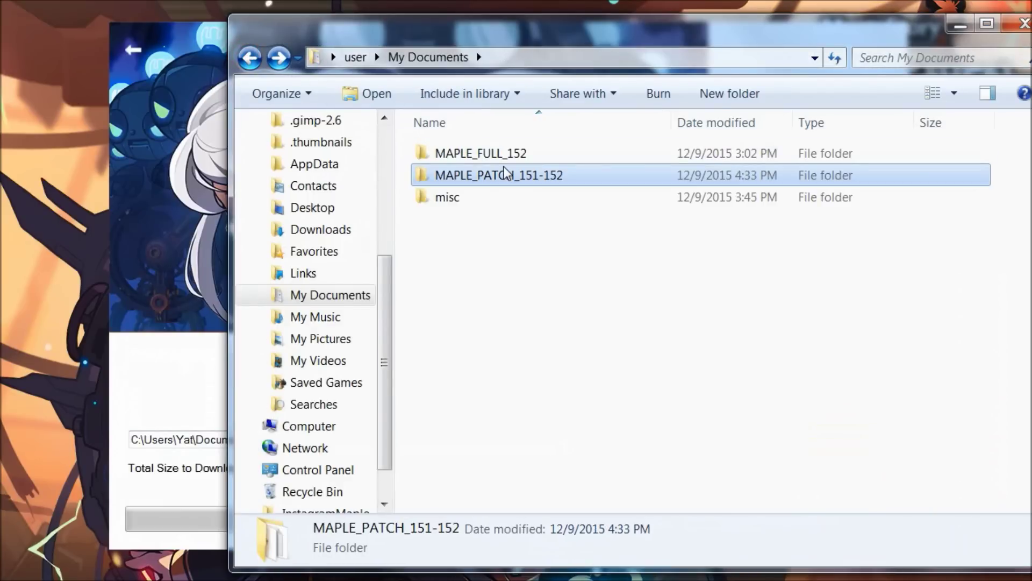
{"action": "left_click", "coordinate": [496, 274]}
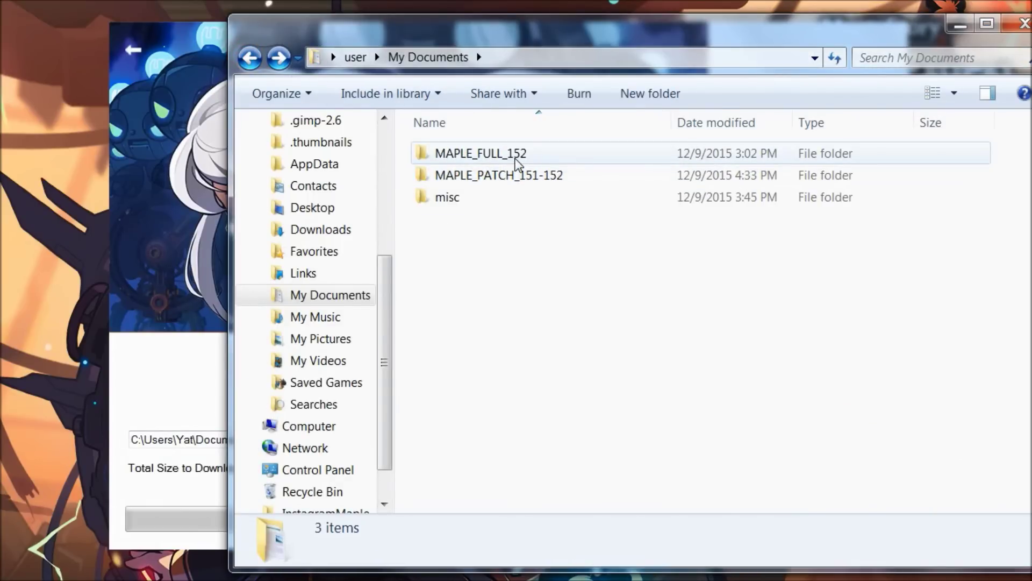
{"action": "double_click", "coordinate": [516, 158]}
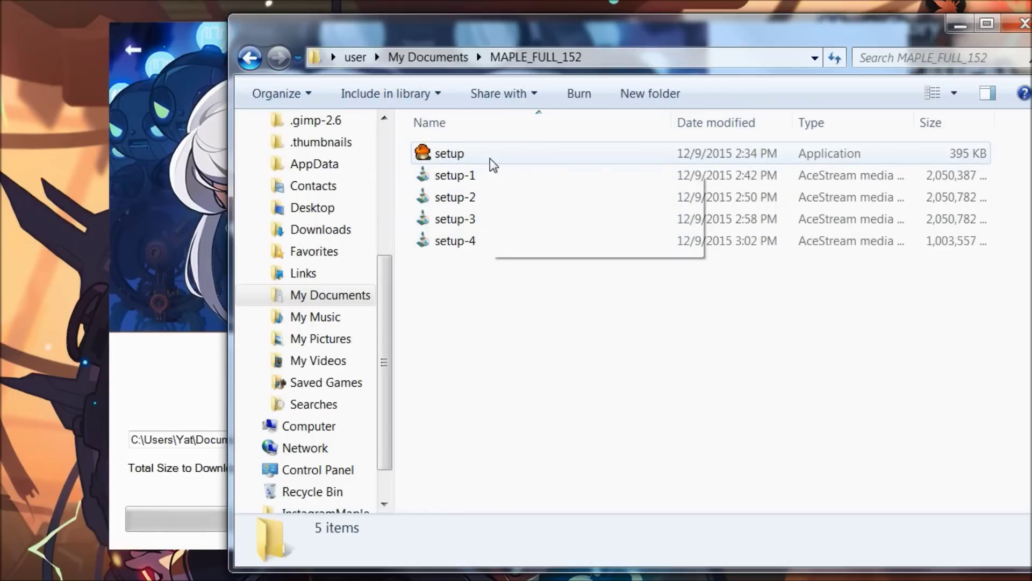
- Run setup from the MAPLE_FULL_152 folder and advance the MapleStorySEA wizard to the destination location
{"action": "double_click", "coordinate": [491, 162]}
{"action": "left_click_drag", "start_coordinate": [466, 211], "coordinate": [634, 95]}
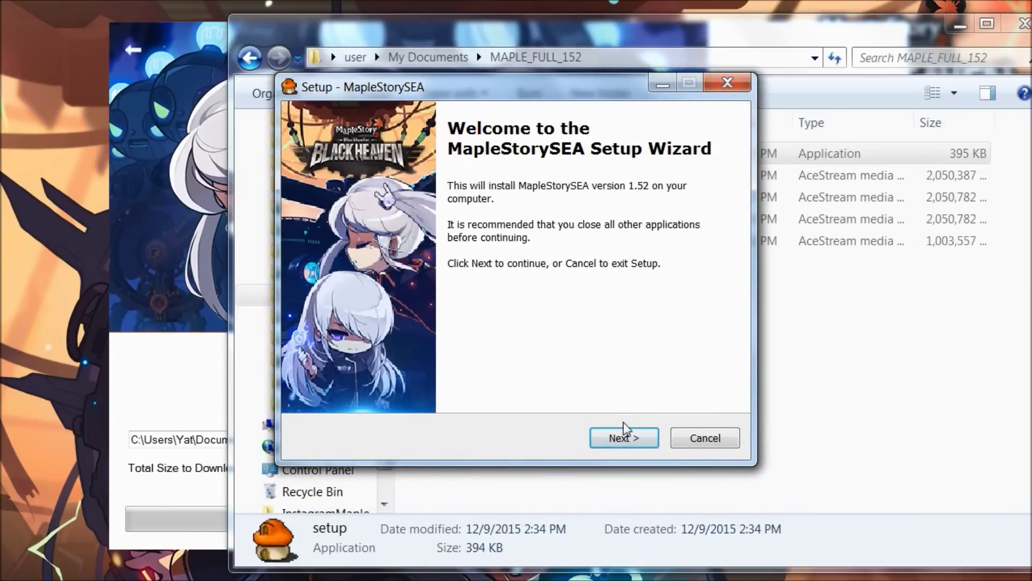
{"action": "left_click", "coordinate": [626, 437]}
- Set the installation folder to C:\Program Files (x86)\Wizet\MapleStorySEA and continue
{"action": "left_click", "coordinate": [584, 246]}
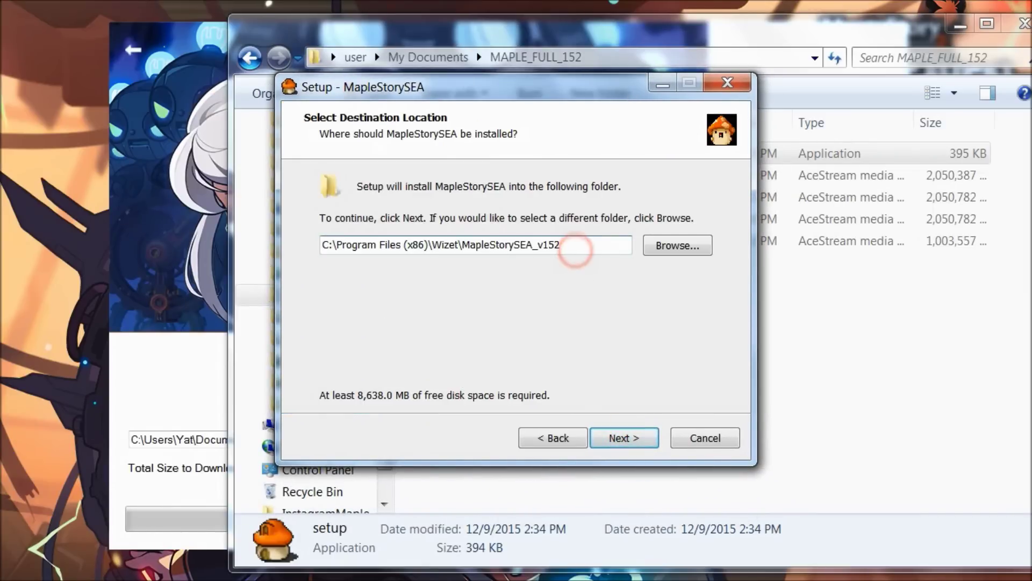
{"action": "left_click_drag", "start_coordinate": [532, 244], "coordinate": [639, 250]}
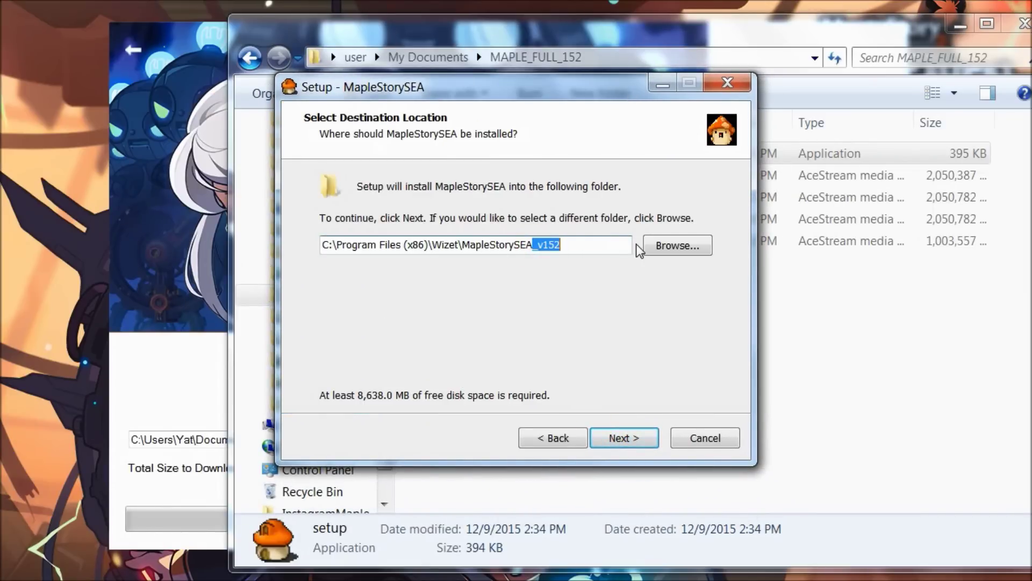
{"action": "key", "text": "BackSpace"}
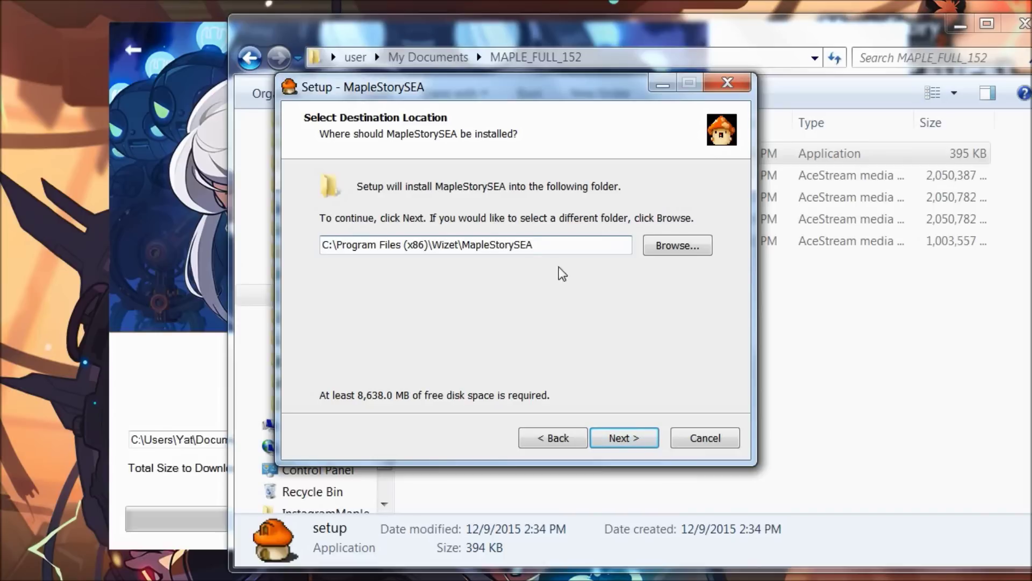
{"action": "left_click", "coordinate": [639, 440]}
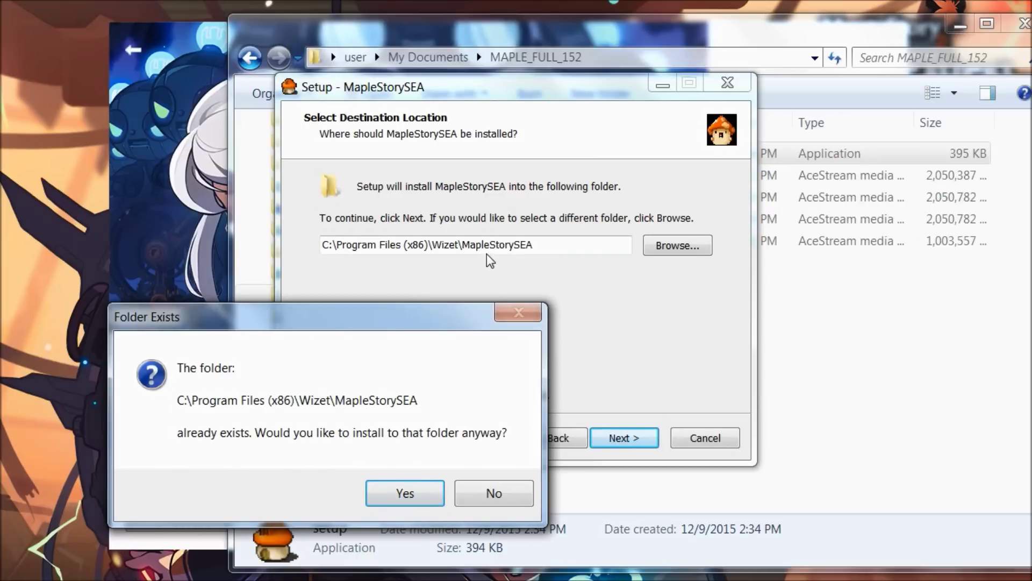
- Decline installing into the existing MapleStorySEA folder and exit the setup wizard
{"action": "left_click_drag", "start_coordinate": [430, 320], "coordinate": [622, 173]}
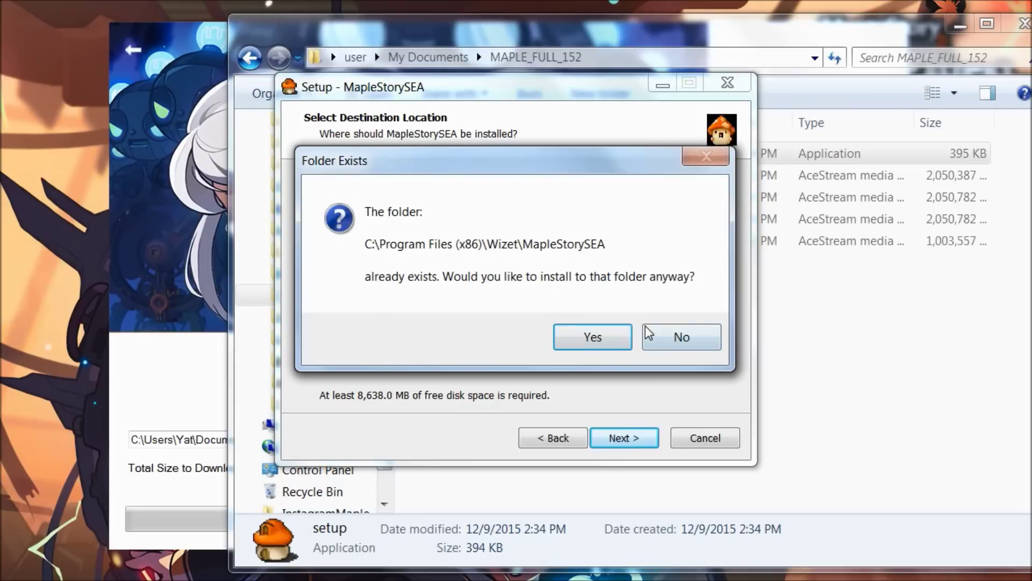
{"action": "left_click", "coordinate": [682, 337]}
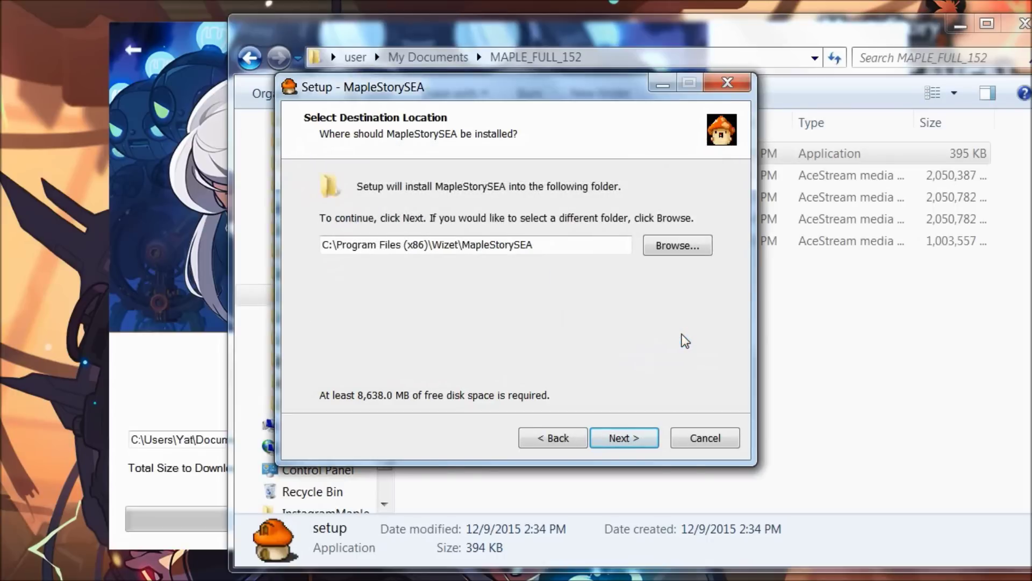
{"action": "left_click", "coordinate": [718, 437]}
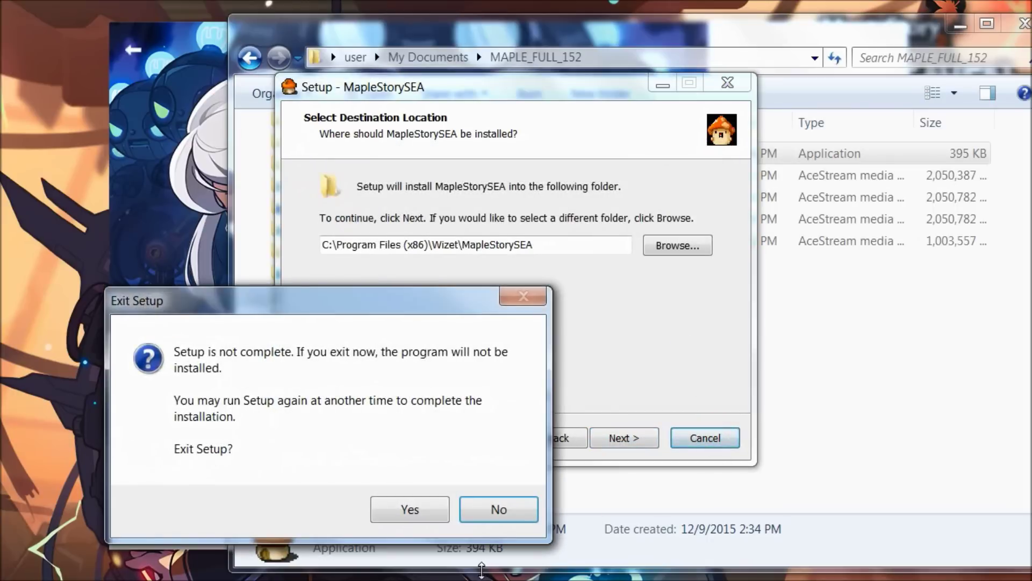
{"action": "left_click", "coordinate": [418, 516]}
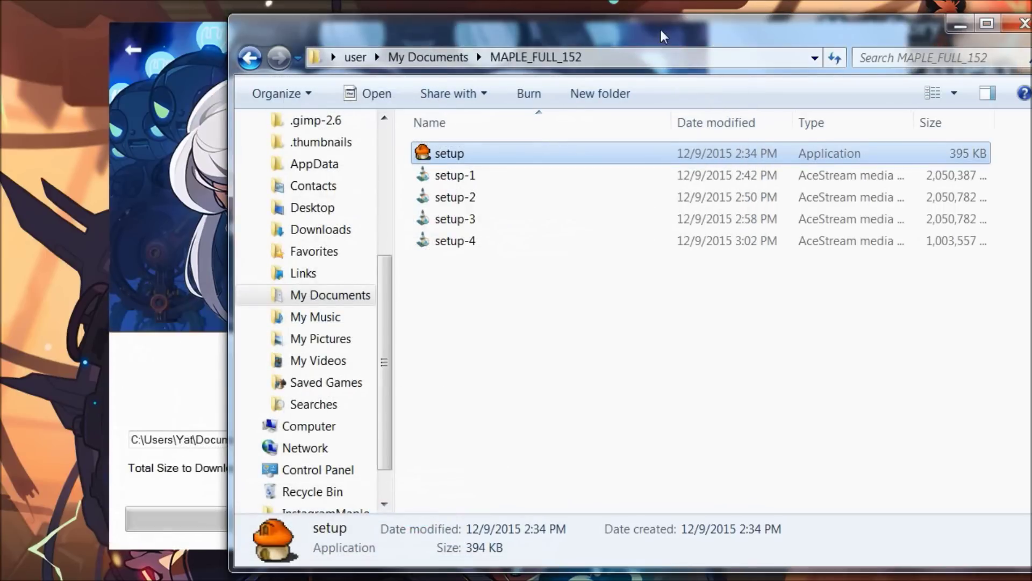
- Bring the MapleStorySEA_v151 file window forward and open the MapleStorySEA_v152 folder inside Wizet
{"action": "left_click_drag", "start_coordinate": [660, 27], "coordinate": [564, 26]}
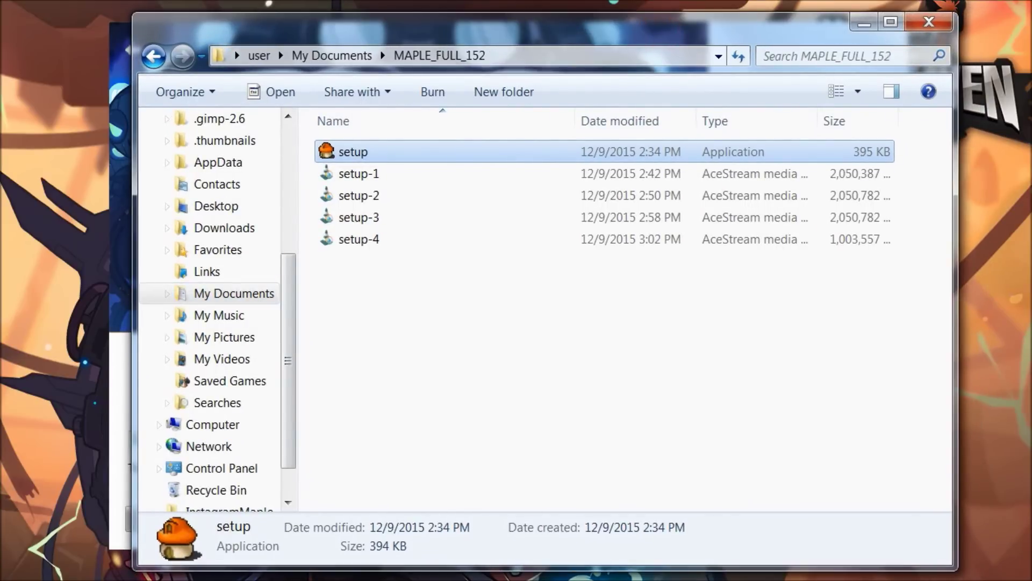
{"action": "key", "text": "alt+Tab"}
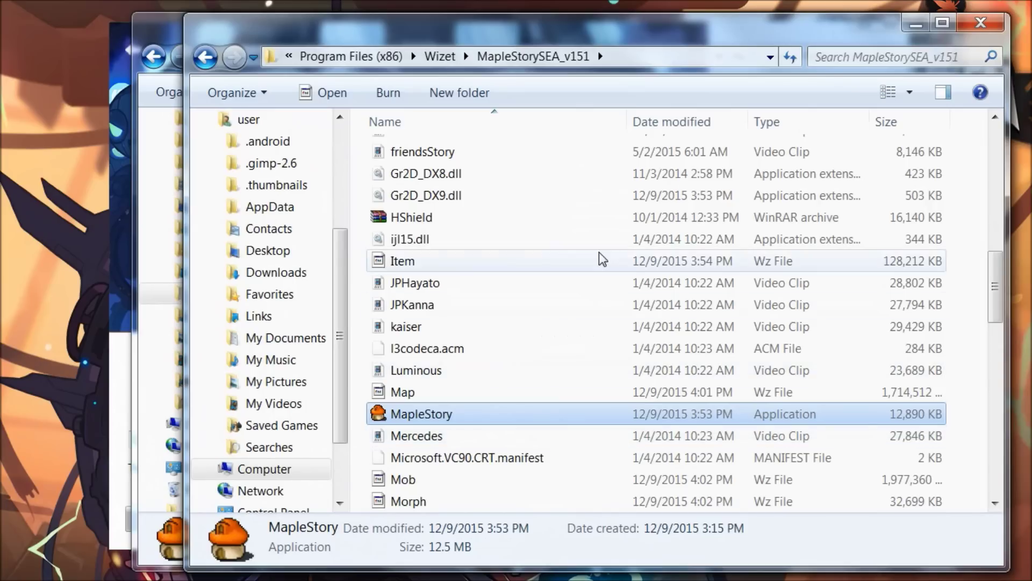
{"action": "left_click", "coordinate": [434, 59]}
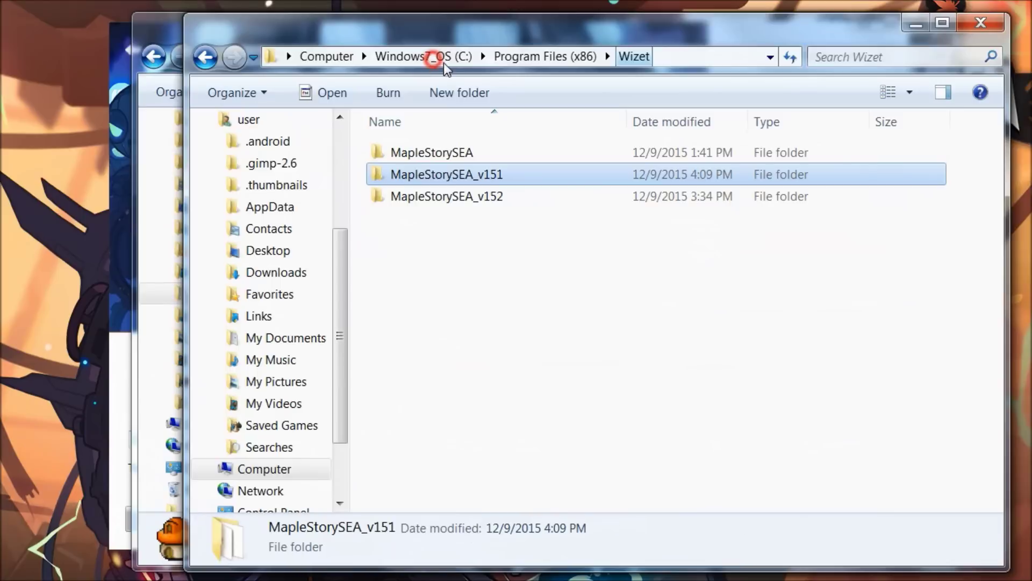
{"action": "double_click", "coordinate": [516, 198]}
- Check the file version in the detailed properties of the MapleStory application in MapleStorySEA_v152, and close the properties
{"action": "scroll", "coordinate": [514, 301], "scroll_direction": "down", "scroll_amount": 8}
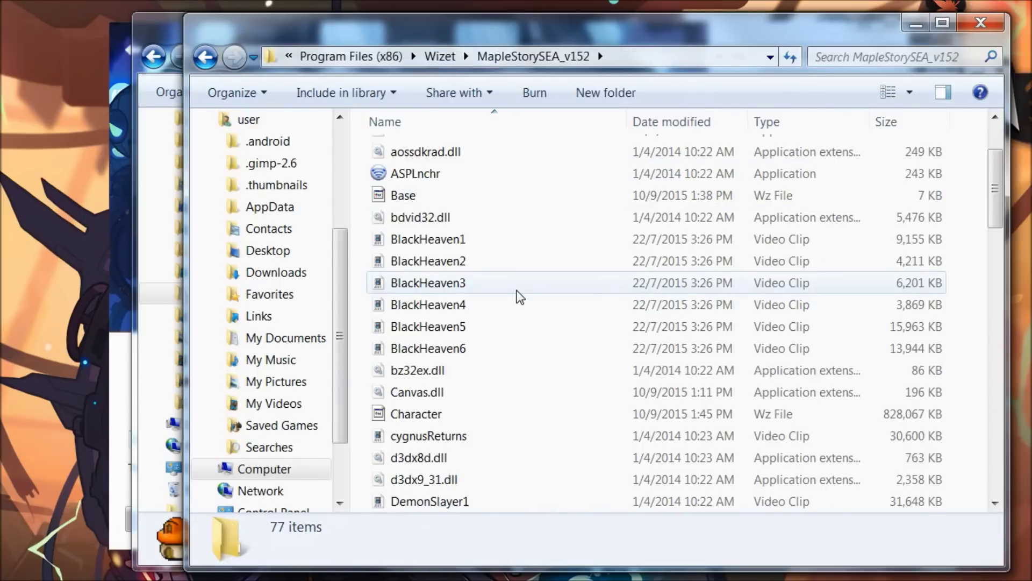
{"action": "scroll", "coordinate": [519, 296], "scroll_direction": "down", "scroll_amount": 1}
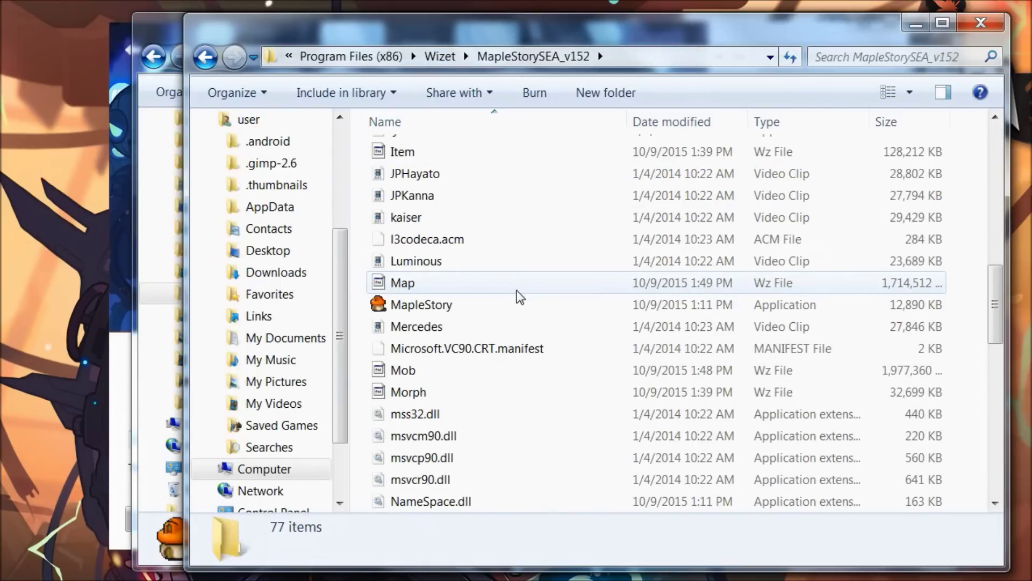
{"action": "left_click", "coordinate": [458, 305]}
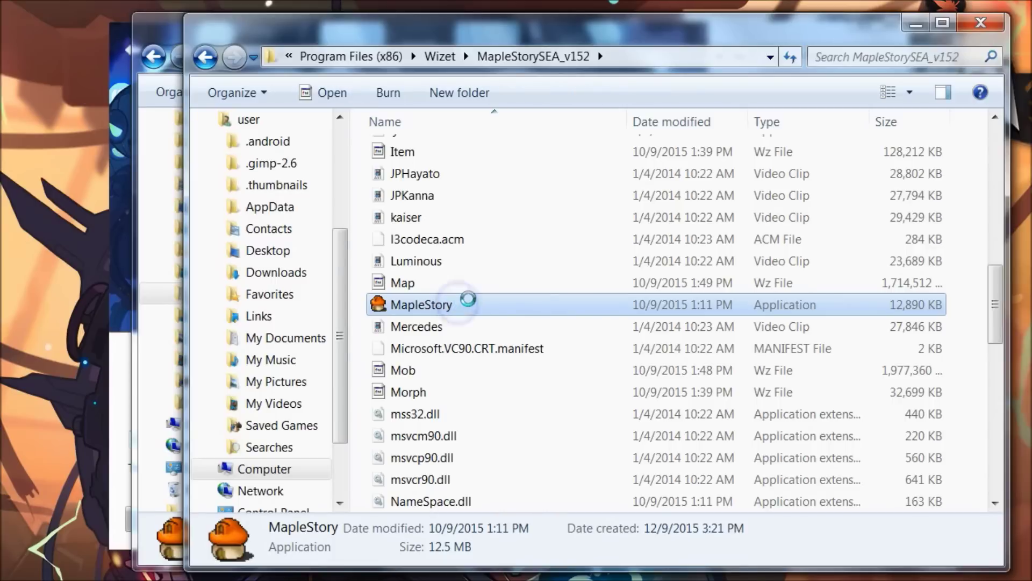
{"action": "right_click", "coordinate": [460, 305]}
{"action": "left_click", "coordinate": [532, 574]}
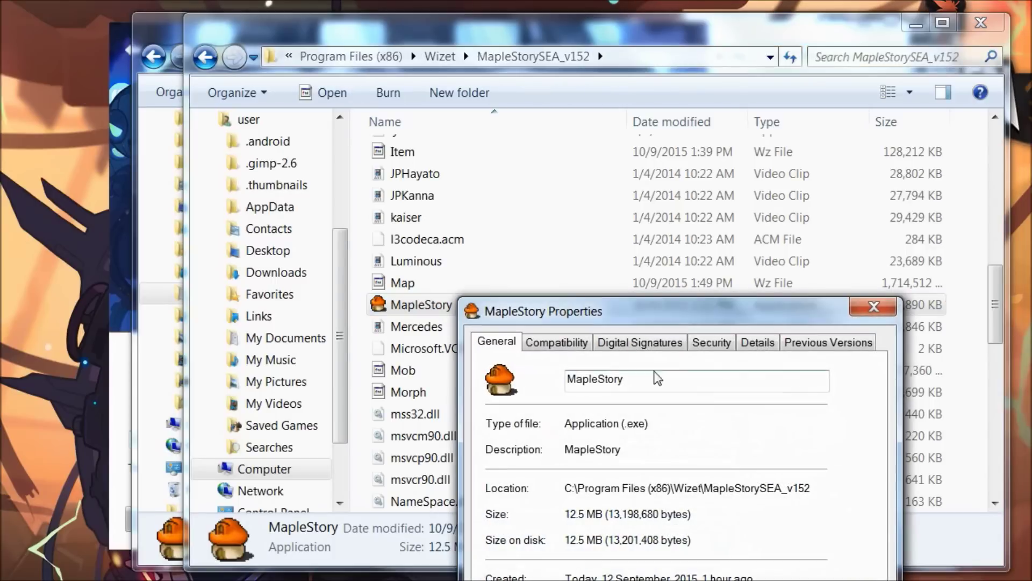
{"action": "left_click", "coordinate": [757, 342]}
{"action": "left_click_drag", "start_coordinate": [767, 310], "coordinate": [671, 58]}
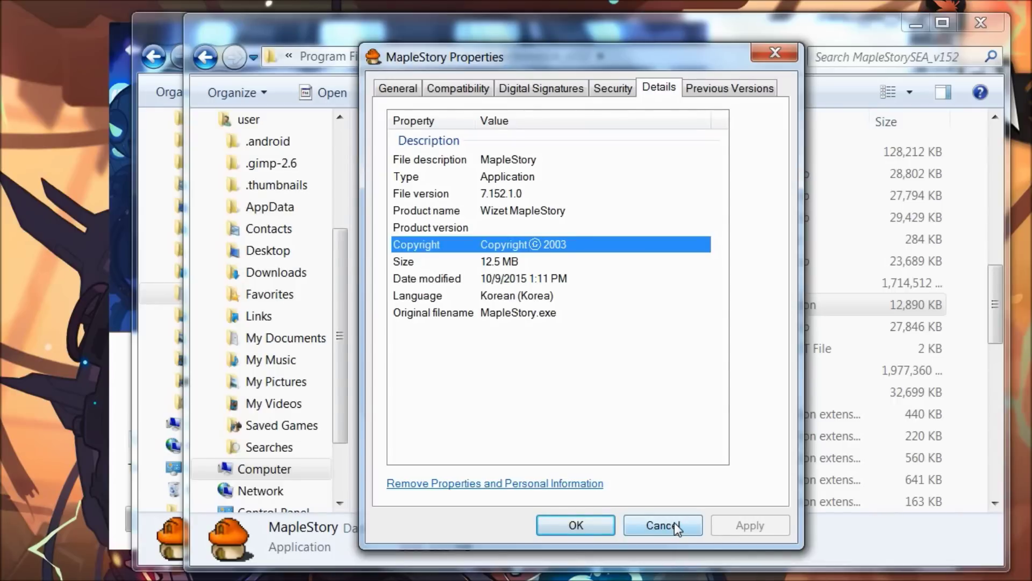
{"action": "left_click", "coordinate": [673, 523]}
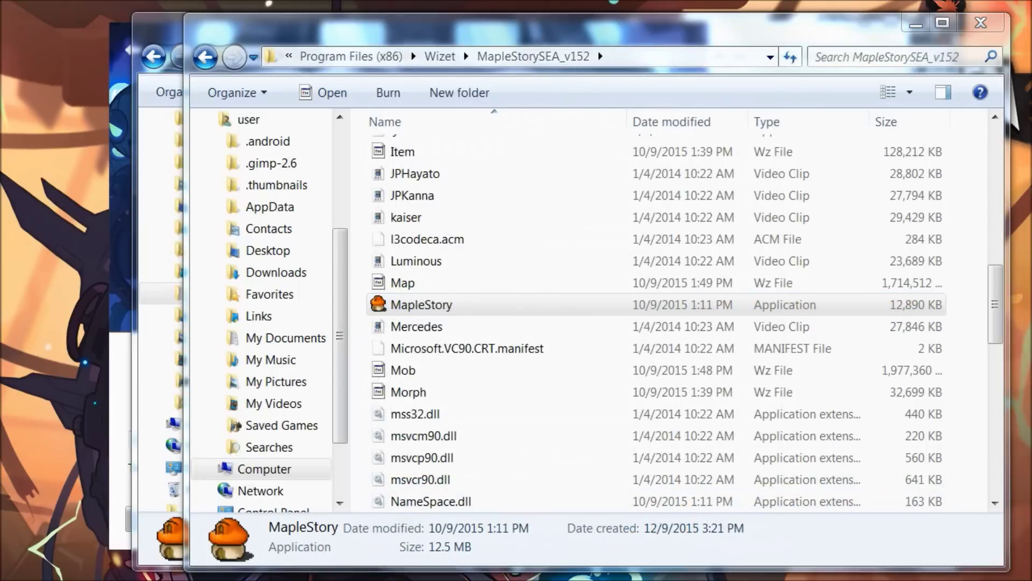
- Switch to the game launcher, leave its latest client V152 page for the start page, and reposition the launcher window
{"action": "key", "text": "alt+Tab"}
{"action": "left_click_drag", "start_coordinate": [672, 59], "coordinate": [597, 98]}
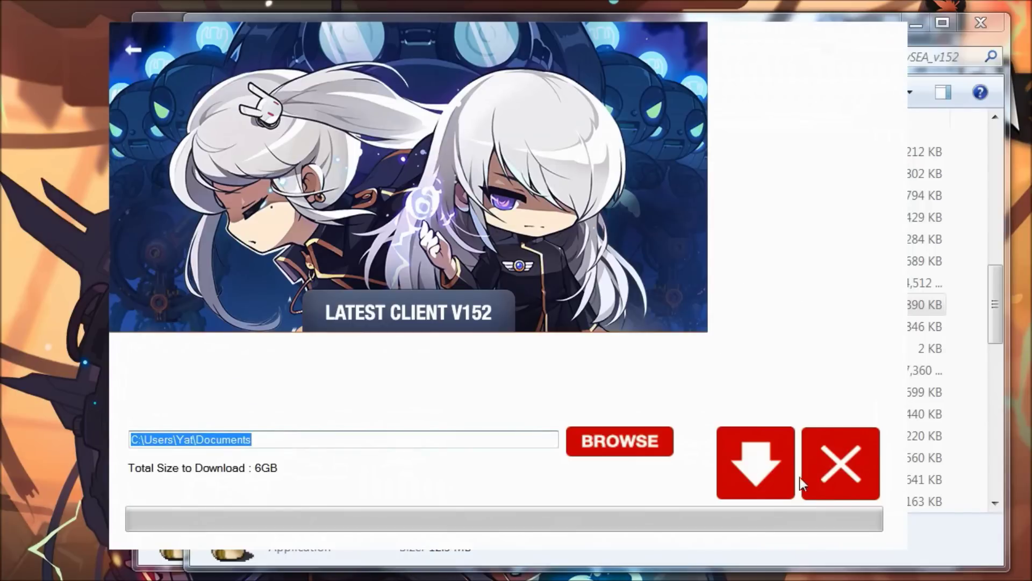
{"action": "left_click", "coordinate": [825, 478]}
{"action": "left_click_drag", "start_coordinate": [794, 57], "coordinate": [725, 60]}
- Bring up the Notepad instructions and arrange them beside the launcher so its manual patch options stay visible
{"action": "key", "text": "alt+Tab"}
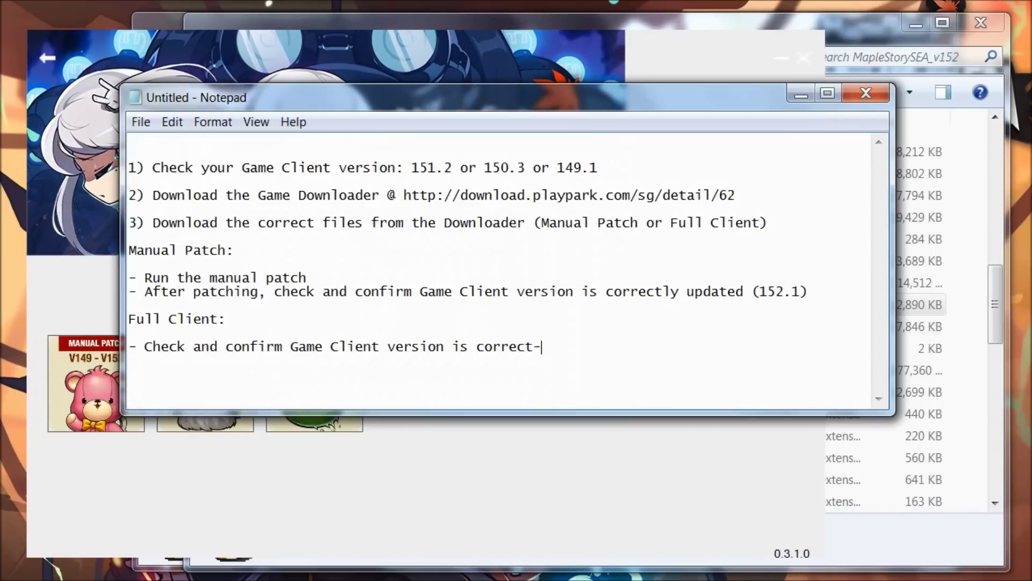
{"action": "left_click_drag", "start_coordinate": [417, 108], "coordinate": [641, 132]}
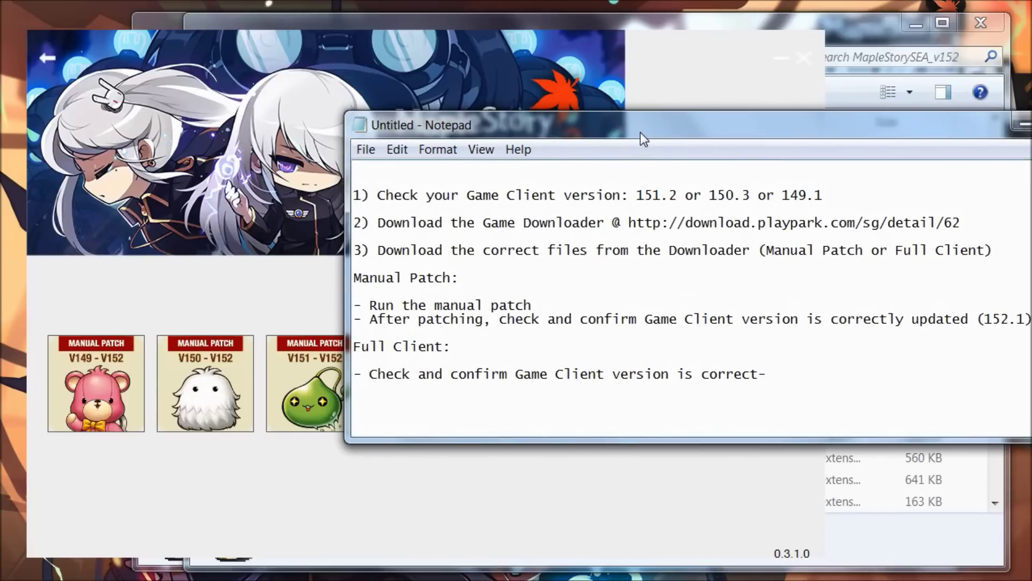
{"action": "left_click_drag", "start_coordinate": [710, 46], "coordinate": [673, 47]}
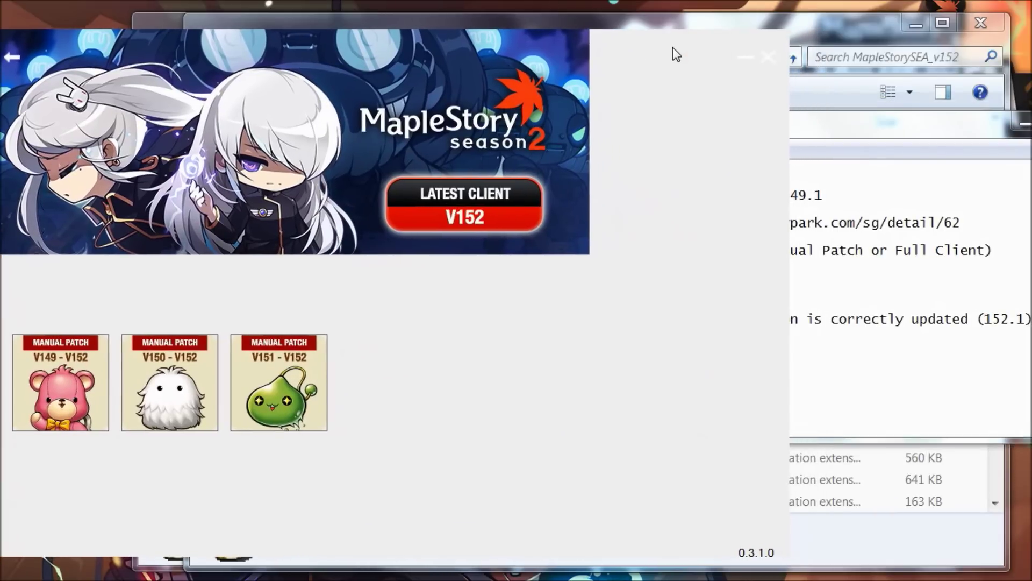
{"action": "left_click", "coordinate": [917, 132]}
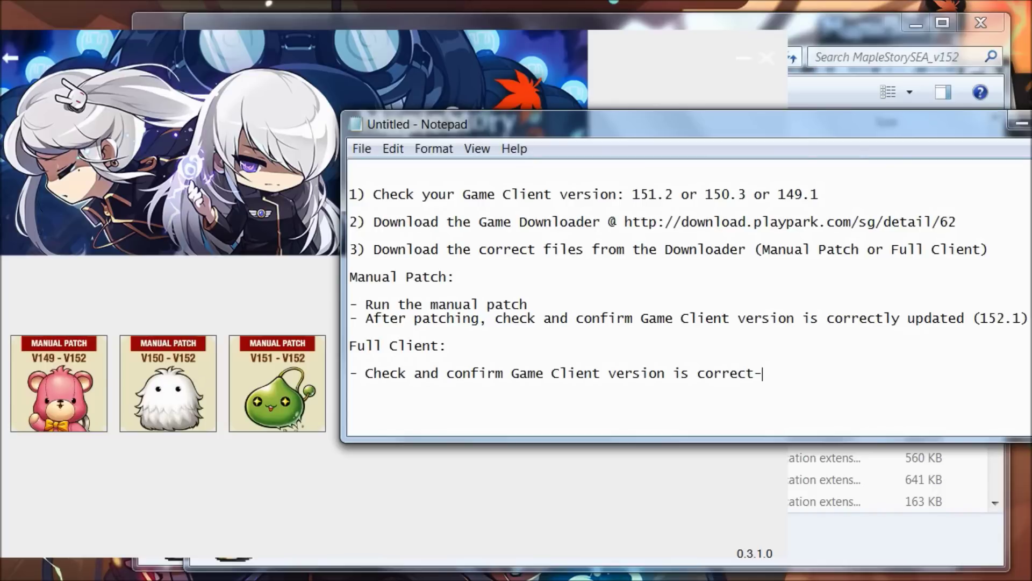
- Review the game client version line in the notes, view the MapleStory download page in the browser, and return to Notepad
{"action": "left_click_drag", "start_coordinate": [746, 194], "coordinate": [713, 194]}
{"action": "left_click", "coordinate": [787, 193]}
{"action": "left_click", "coordinate": [866, 198]}
{"action": "key", "text": "alt+Tab"}
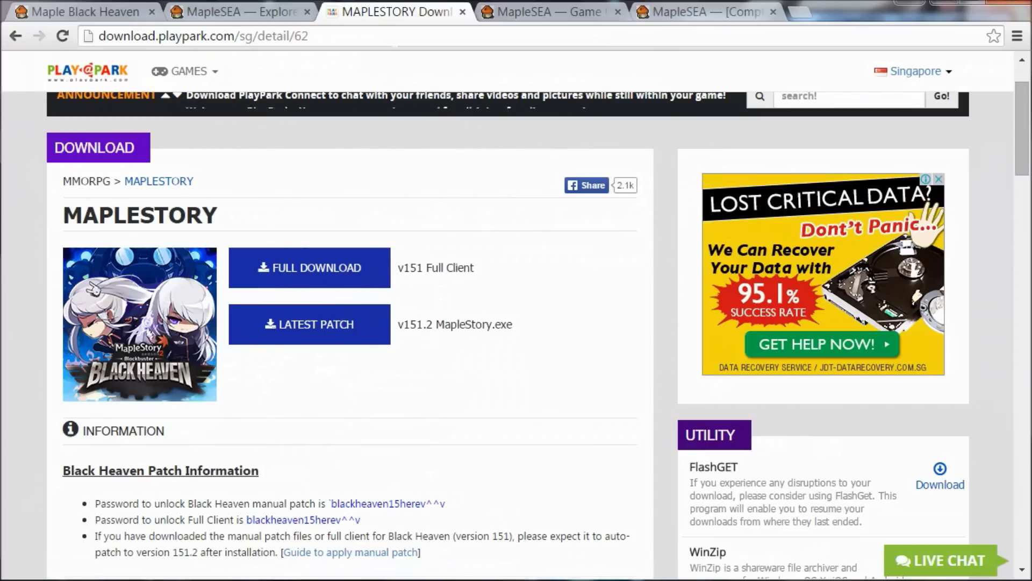
{"action": "left_click", "coordinate": [940, 7]}
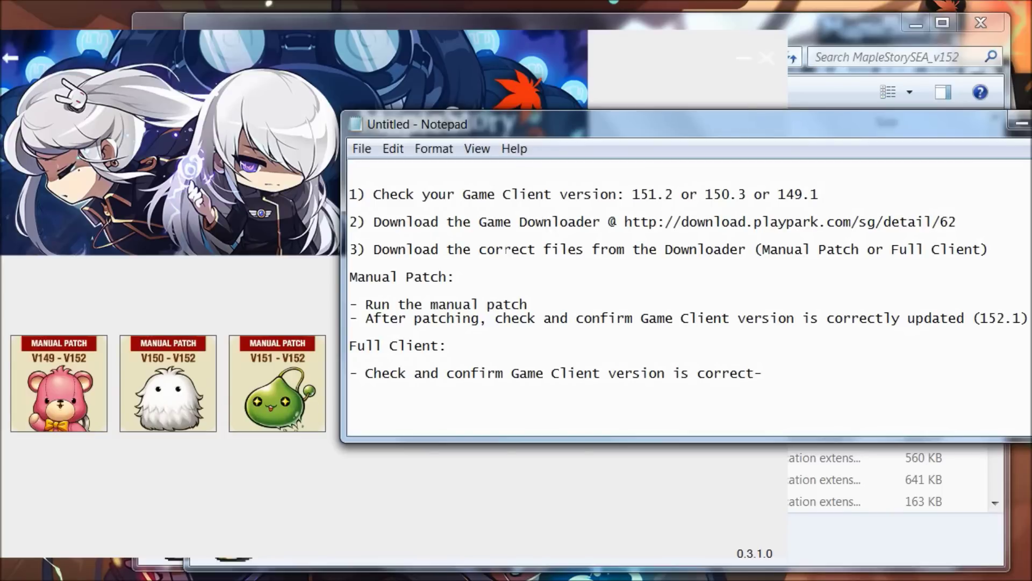
- Review the notes on the game downloader, correct files, manual patch and full client instructions
{"action": "left_click", "coordinate": [512, 223]}
{"action": "left_click", "coordinate": [431, 249]}
{"action": "left_click", "coordinate": [697, 276]}
{"action": "left_click_drag", "start_coordinate": [831, 122], "coordinate": [820, 122]}
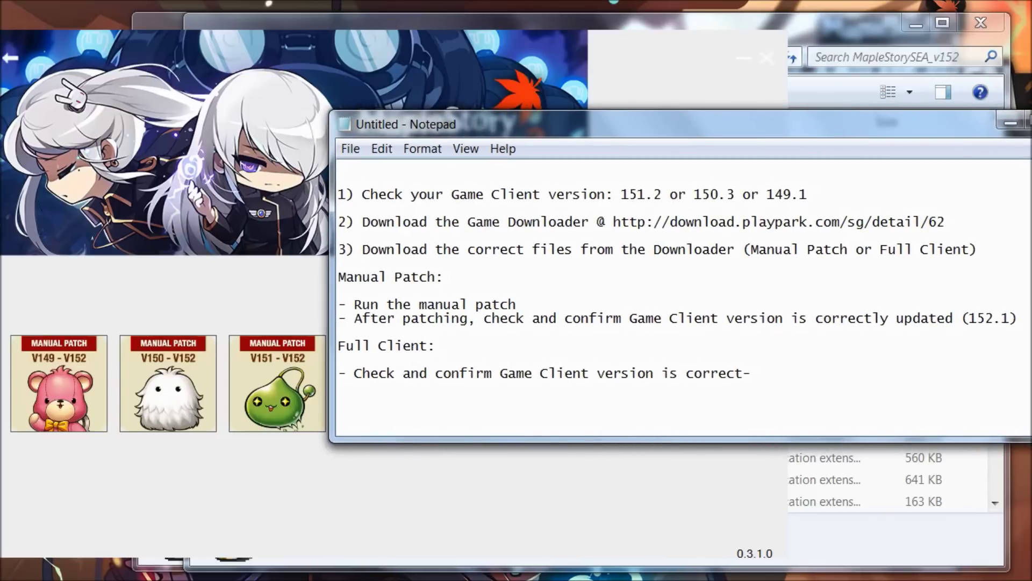
{"action": "left_click", "coordinate": [990, 319]}
{"action": "left_click", "coordinate": [914, 319]}
{"action": "left_click", "coordinate": [438, 346]}
{"action": "left_click", "coordinate": [471, 375]}
- Replace the trailing hyphen after "correct" in the Full Client note with a space
{"action": "left_click", "coordinate": [765, 375]}
{"action": "key", "text": "BackSpace"}
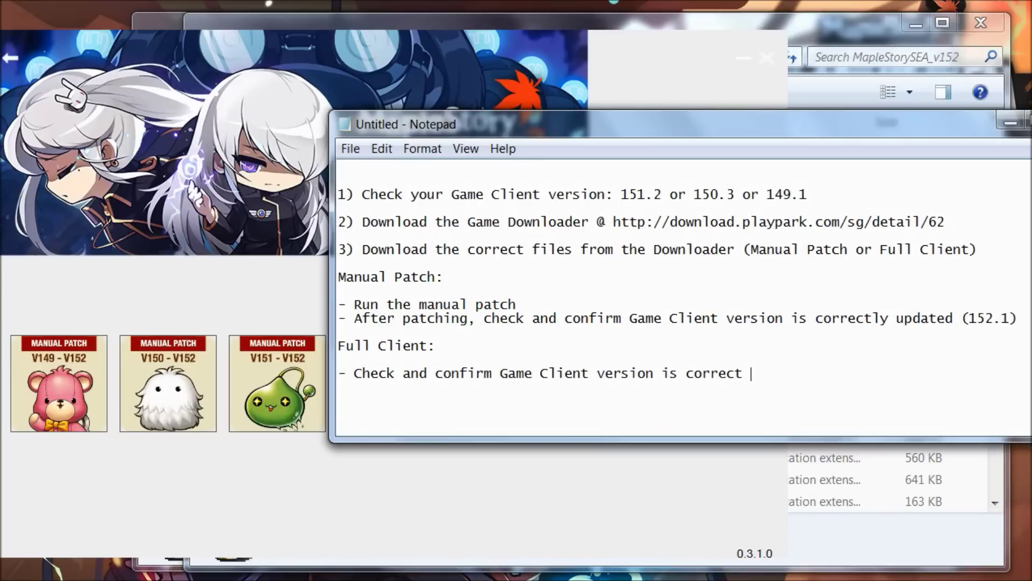